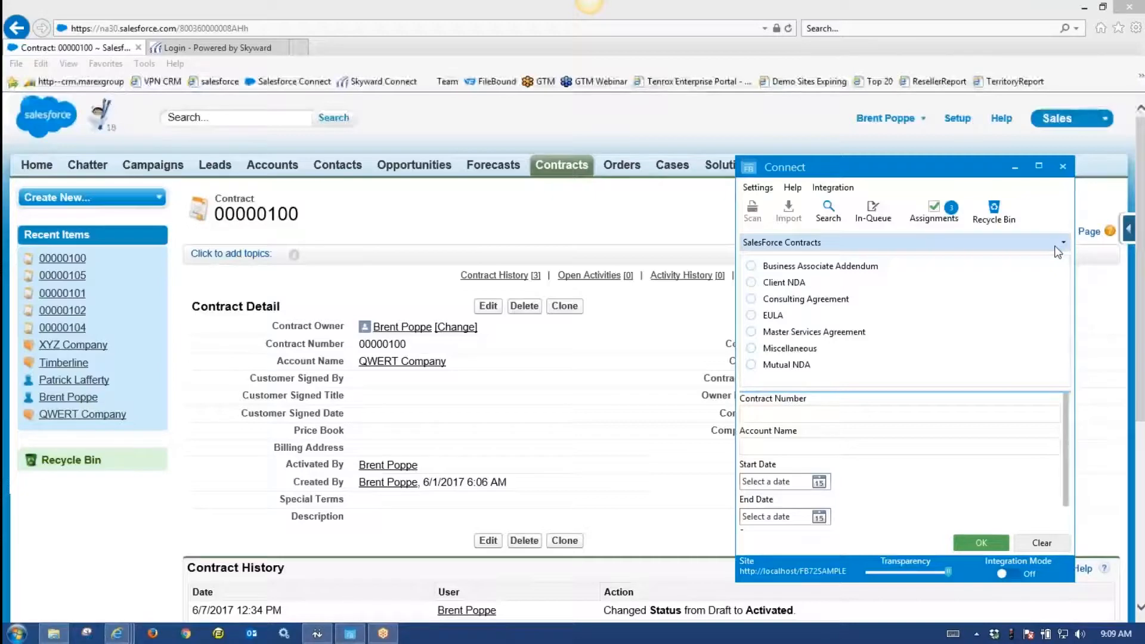
Nudge the Connect panel slightly right and down over the Salesforce contract 00000100 page.
left_click_drag(969, 172, 1016, 204)
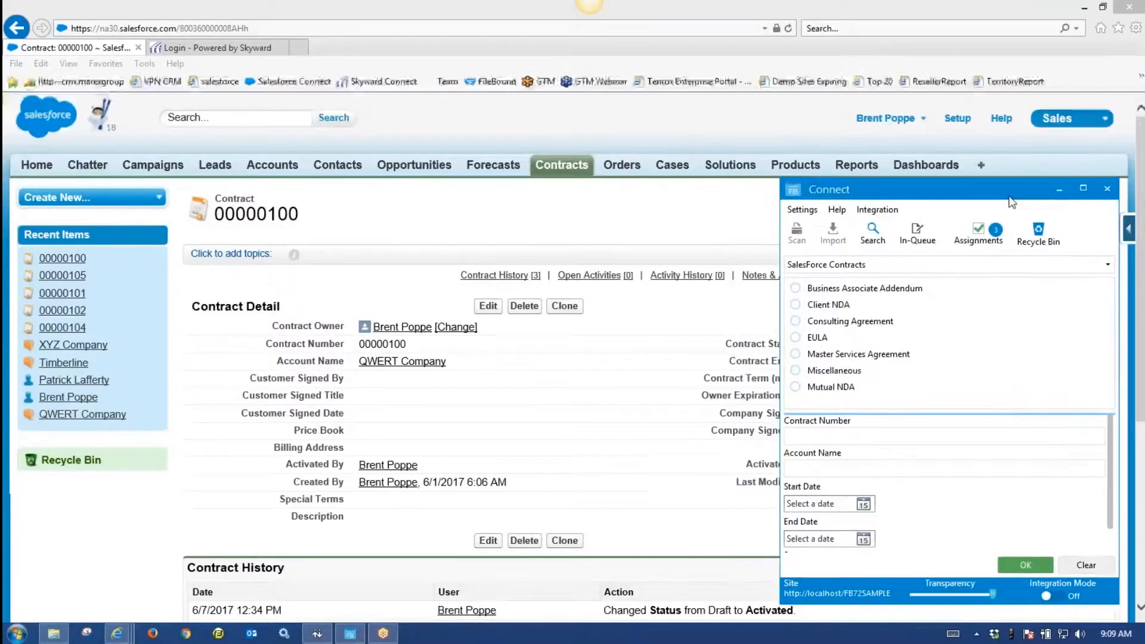
Turn Integration Mode on for contract 00000100 and choose the Business Associate Addendum document type.
left_click(1050, 598)
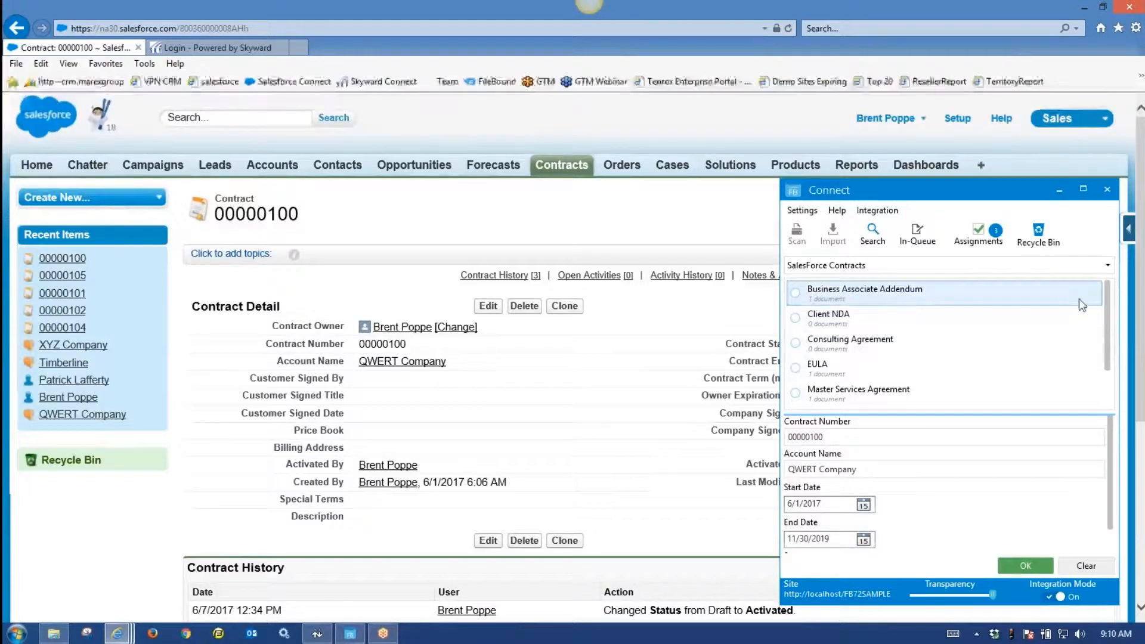
left_click(1107, 310)
left_click_drag(1107, 314, 1113, 355)
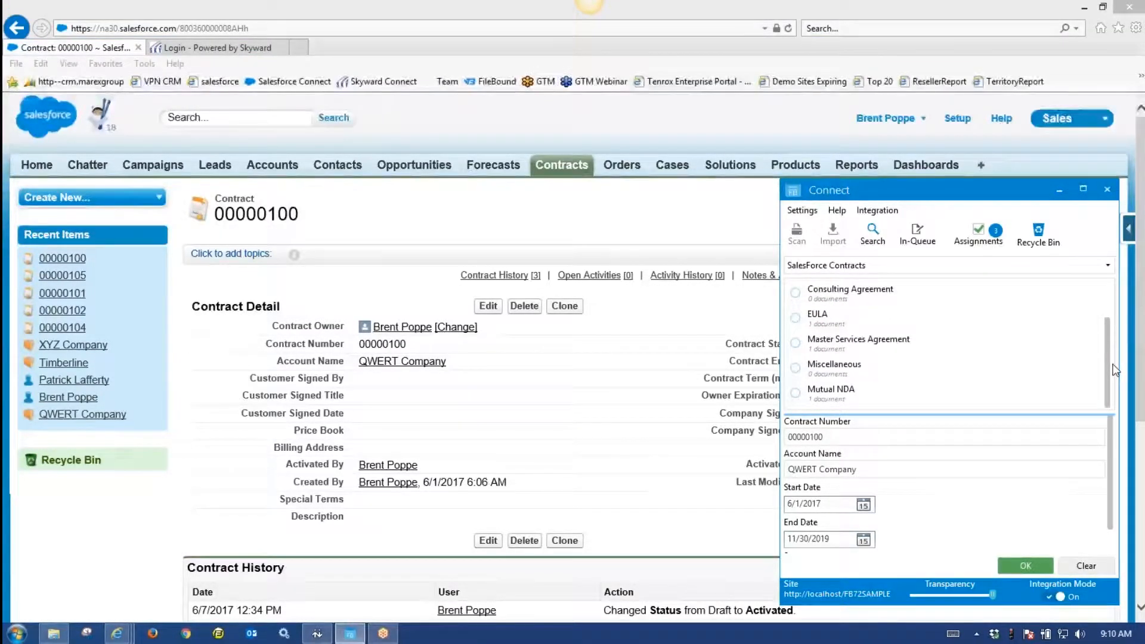
left_click_drag(1109, 357, 1103, 302)
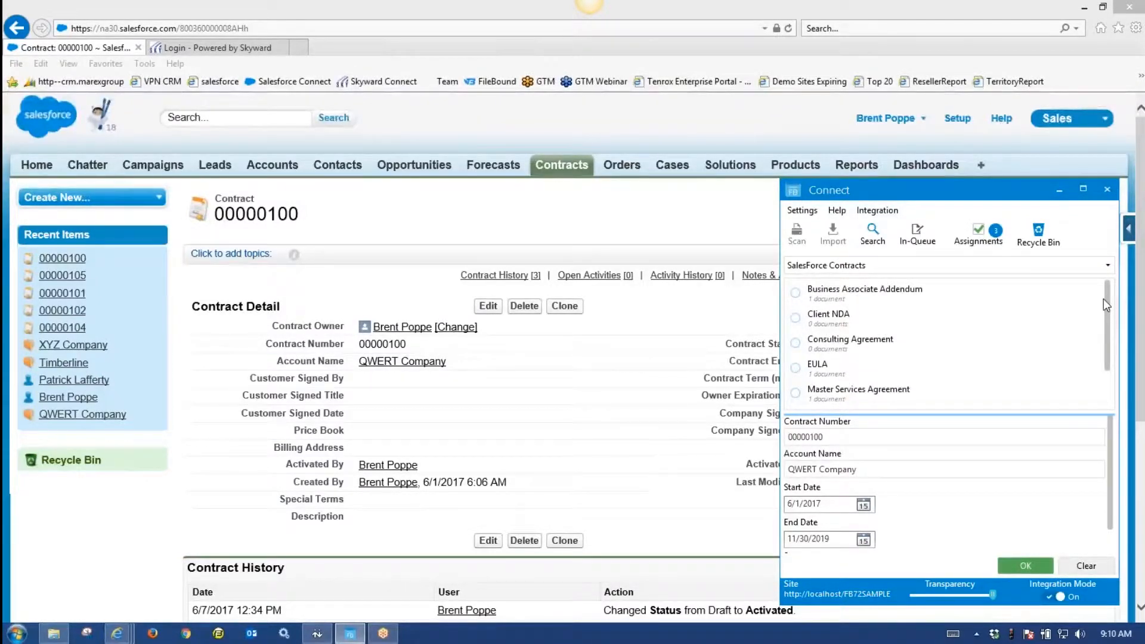
left_click(866, 297)
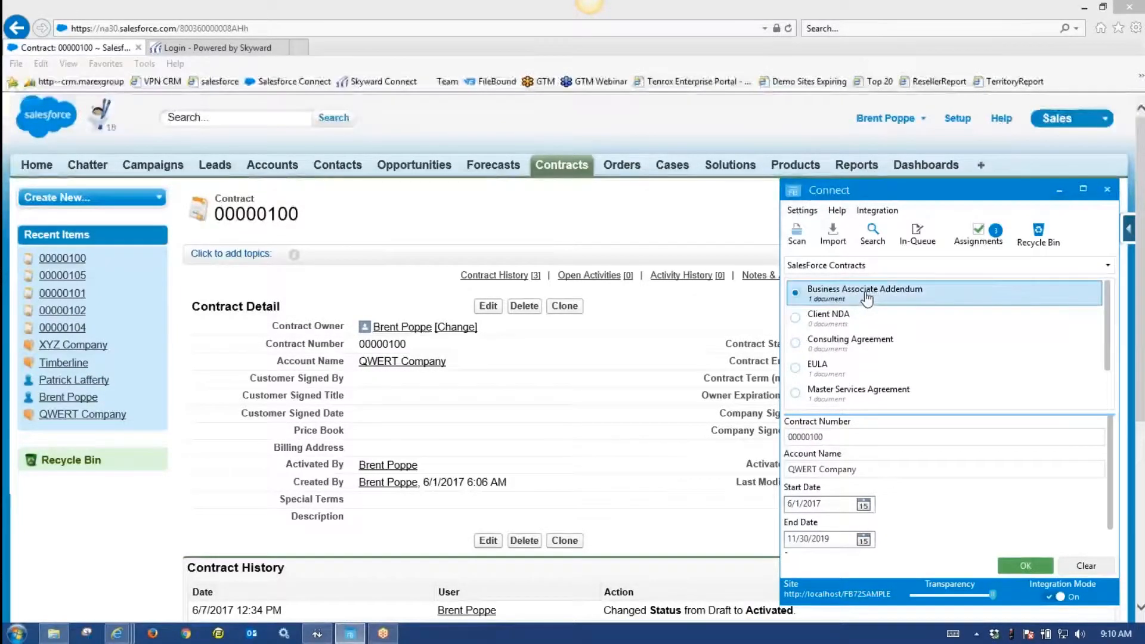
double_click(867, 299)
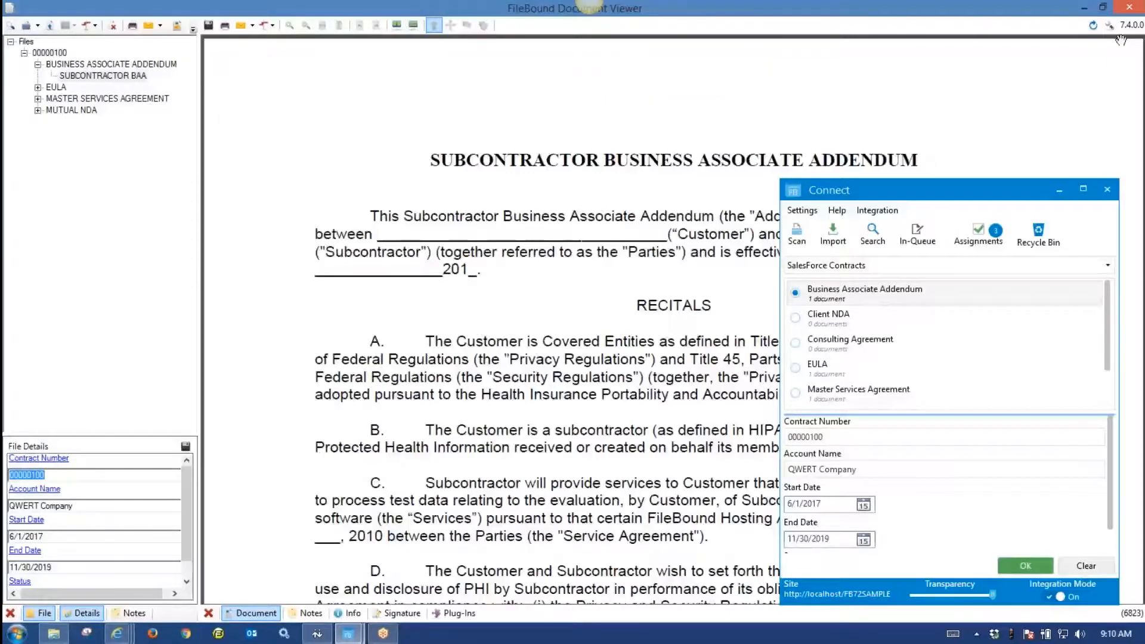
left_click(1135, 9)
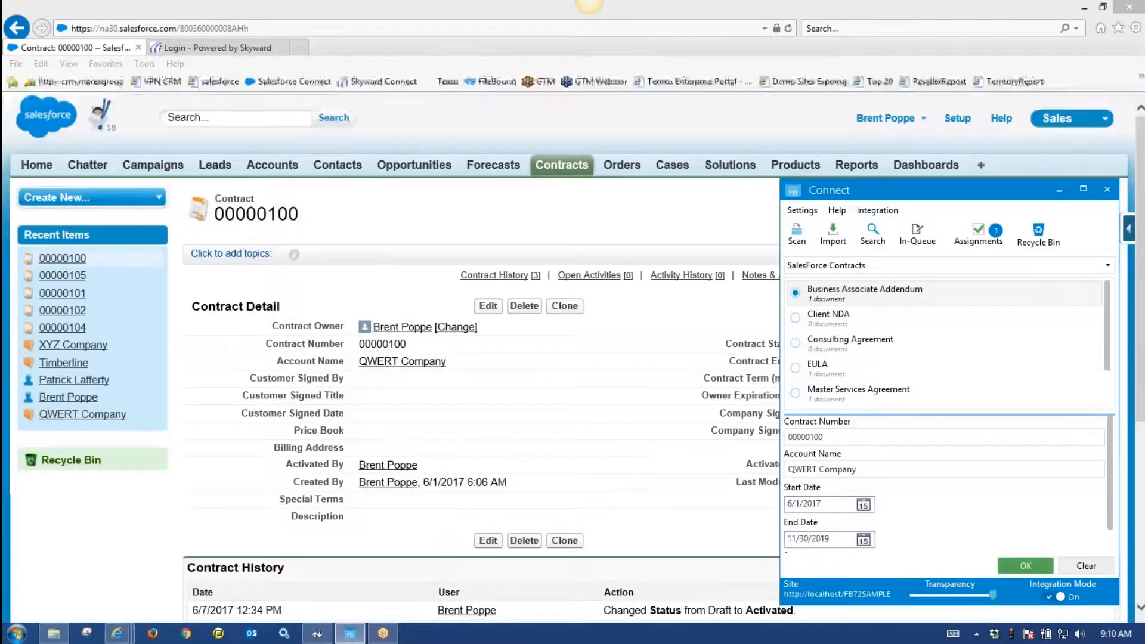
Open Apollo Inc contract 00000105, then bring the Skyward Educator Access Plus student profile forward.
left_click(63, 276)
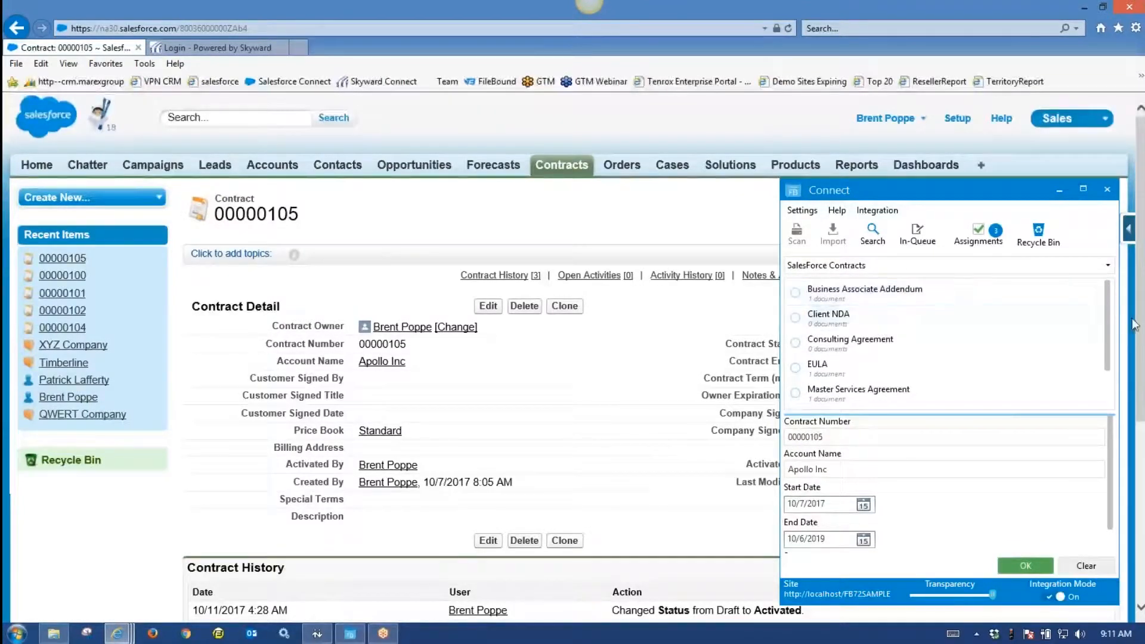
mouse_move(1107, 320)
left_mouse_down()
mouse_move(1107, 375)
mouse_move(1101, 320)
left_mouse_up()
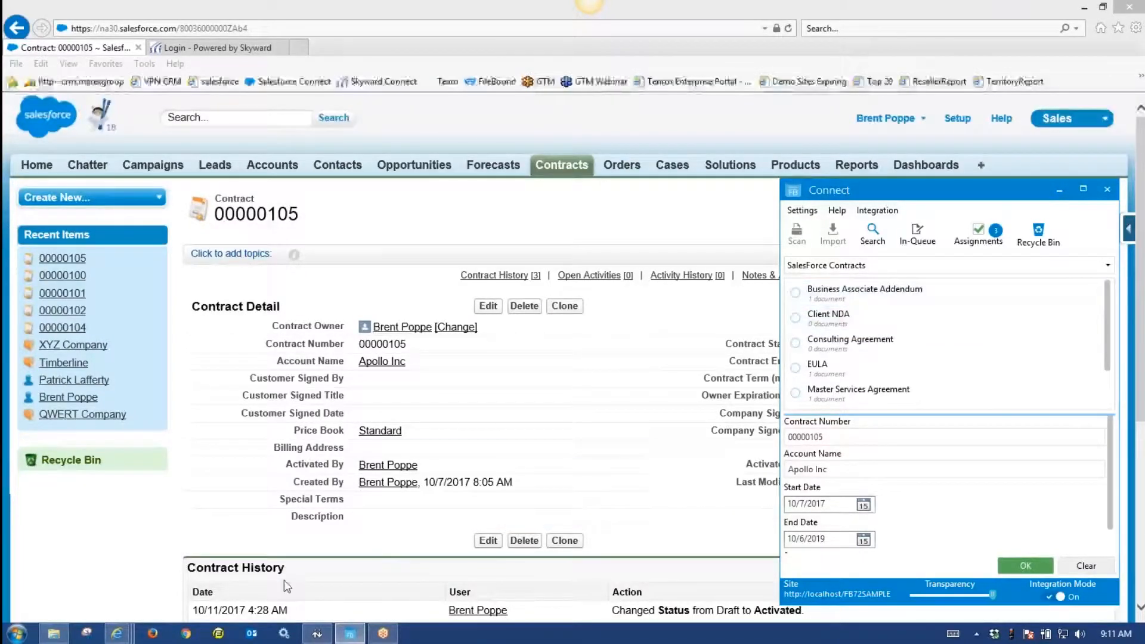
mouse_move(119, 637)
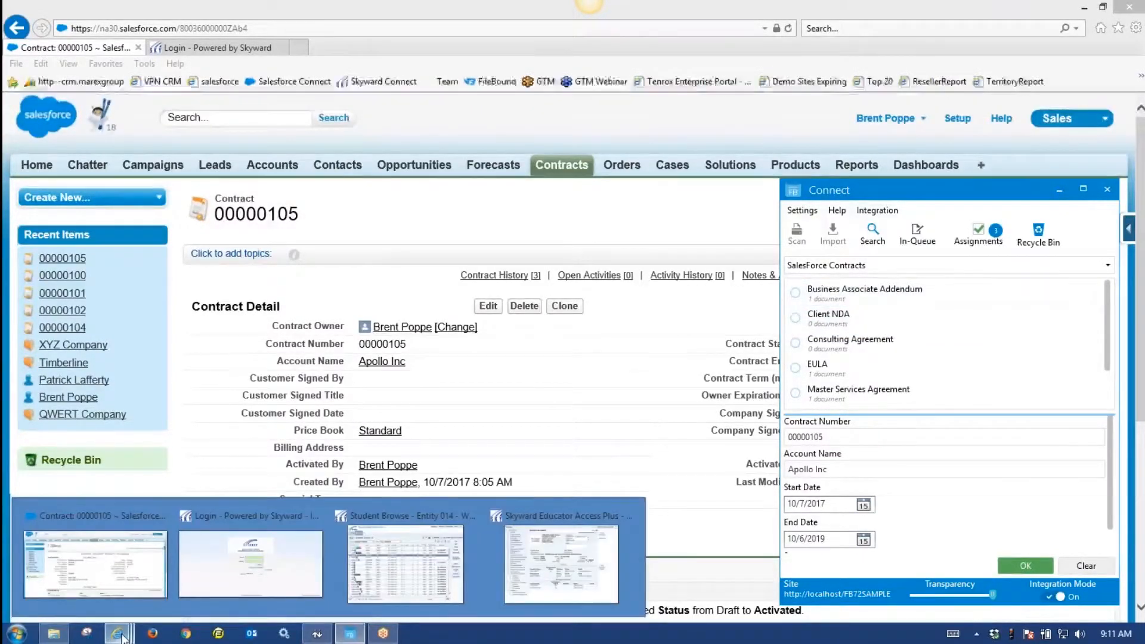
left_click(560, 555)
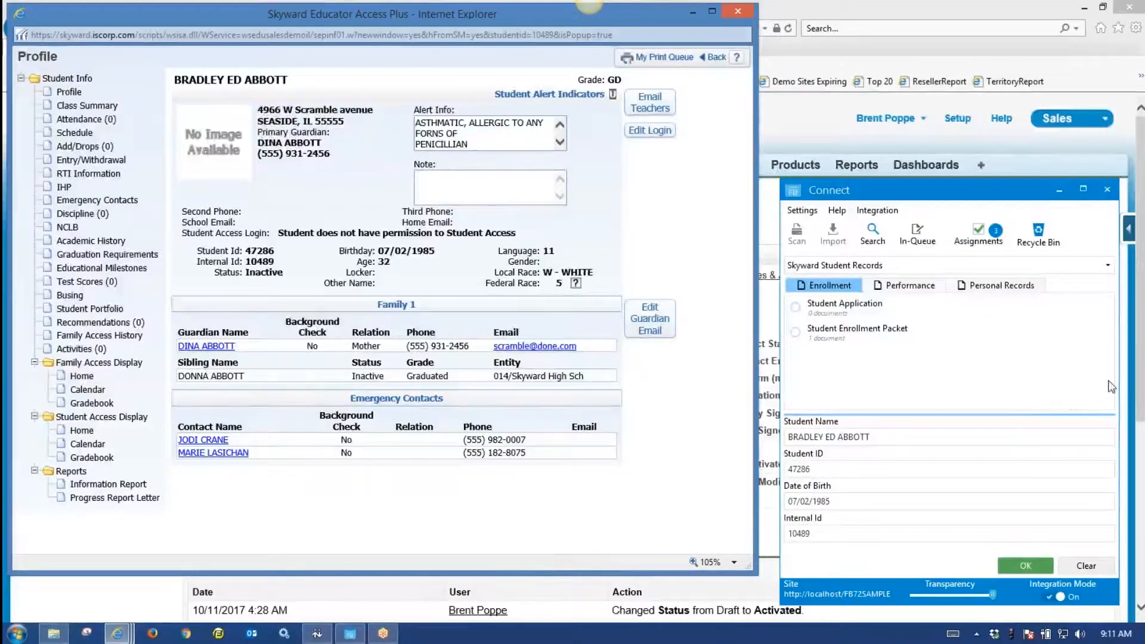
Resize the Connect panel and check the record category list, keeping Enrollment.
left_click_drag(1118, 376, 1045, 377)
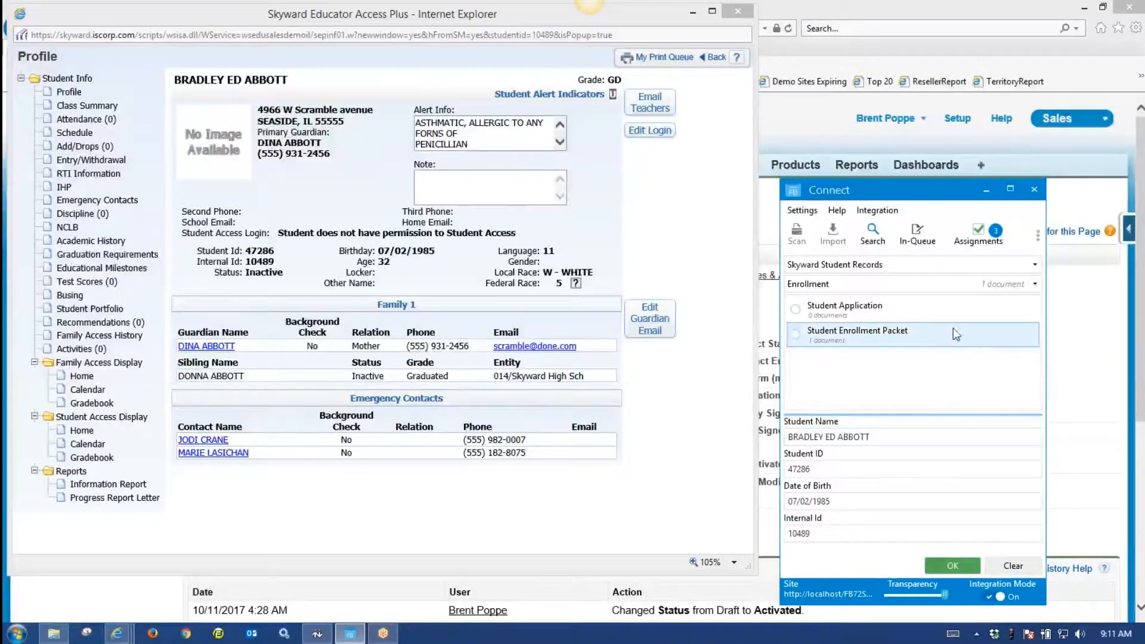
left_click(1037, 288)
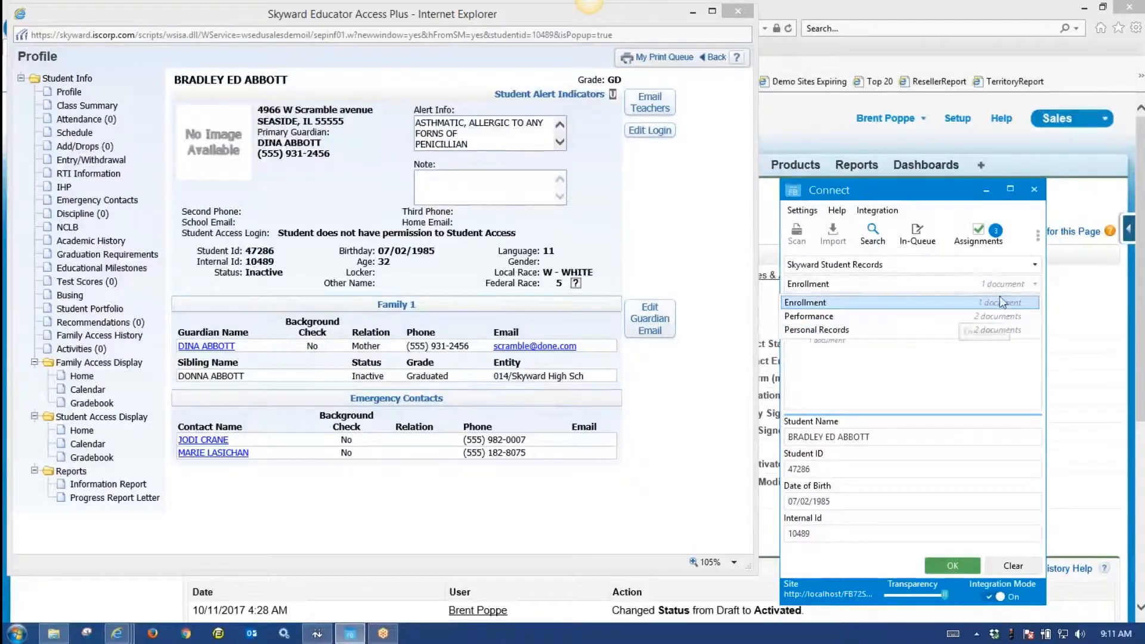
left_click(969, 287)
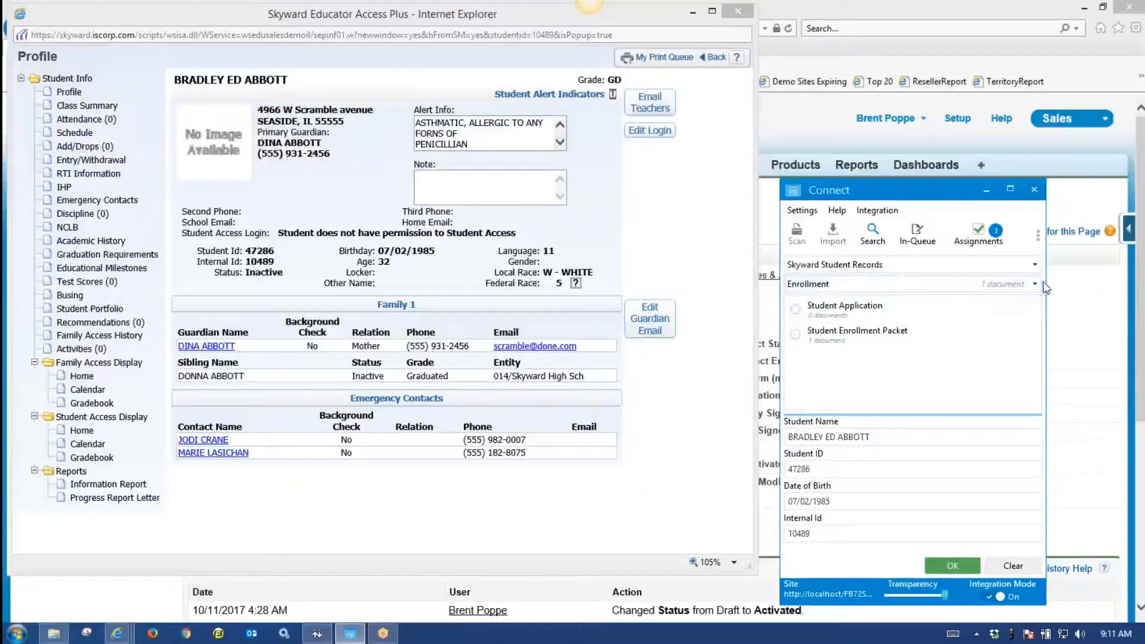
left_click_drag(1046, 284, 1107, 287)
View the Performance and Personal Records documents, then close the student profile window.
left_click(913, 287)
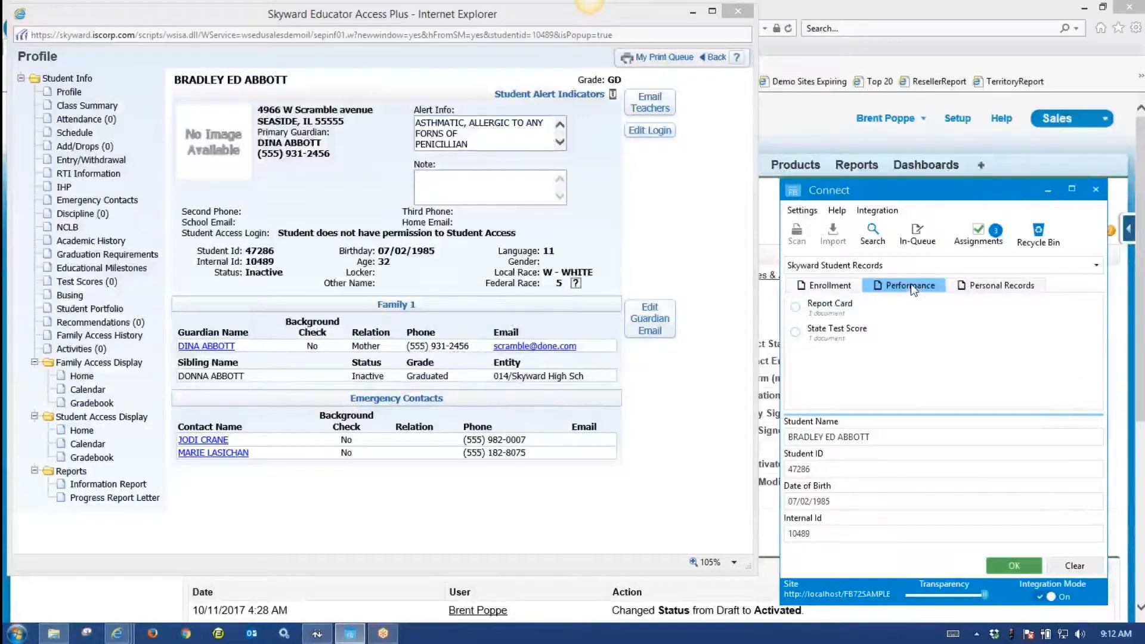
left_click(1018, 288)
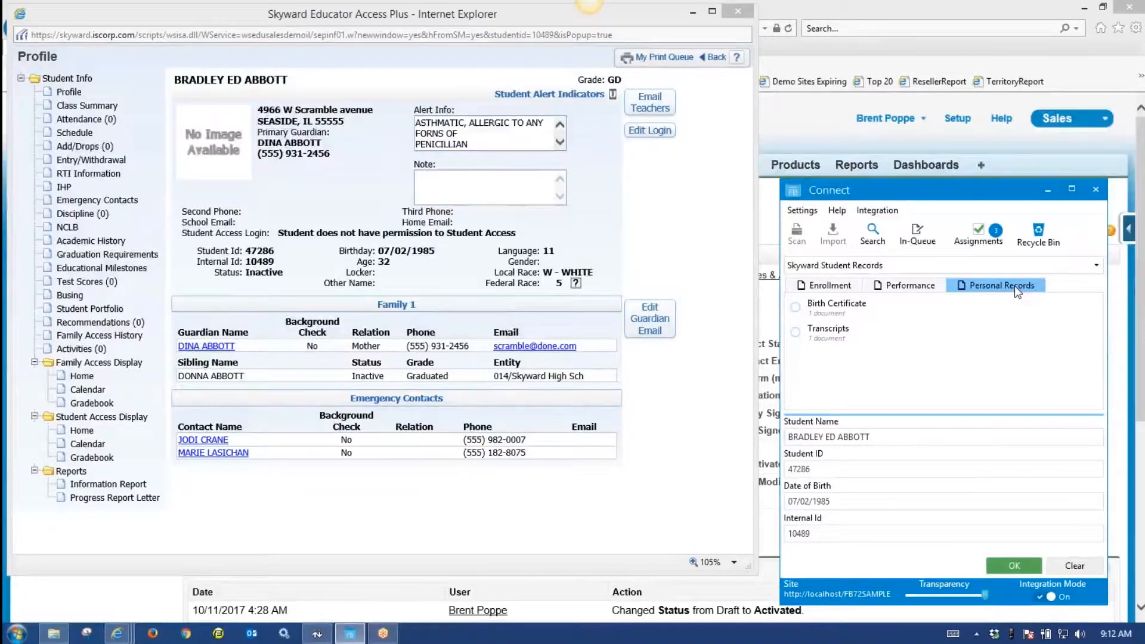
left_click(738, 11)
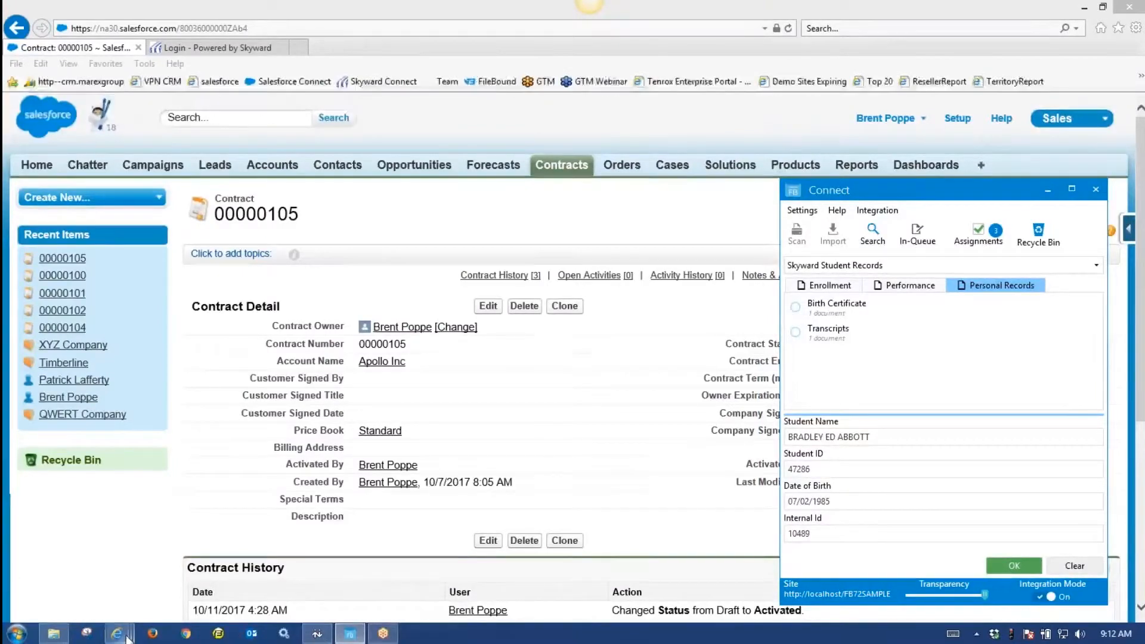
left_click(399, 575)
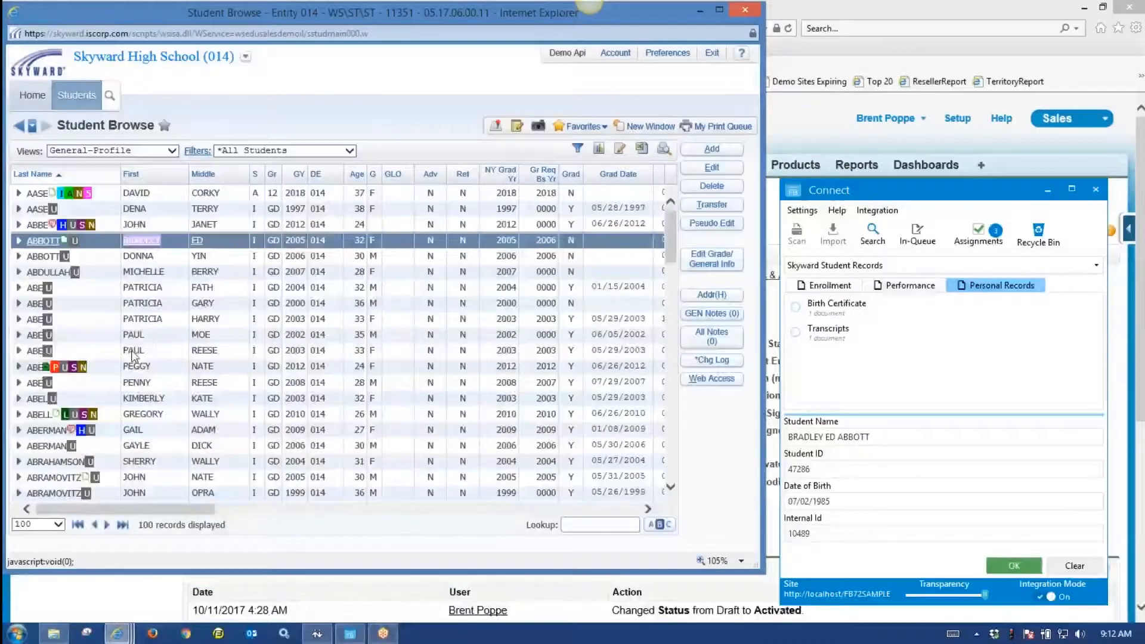
Open a different student's profile from Student Browse and bring the Student Records Export folder into view.
left_click(134, 352)
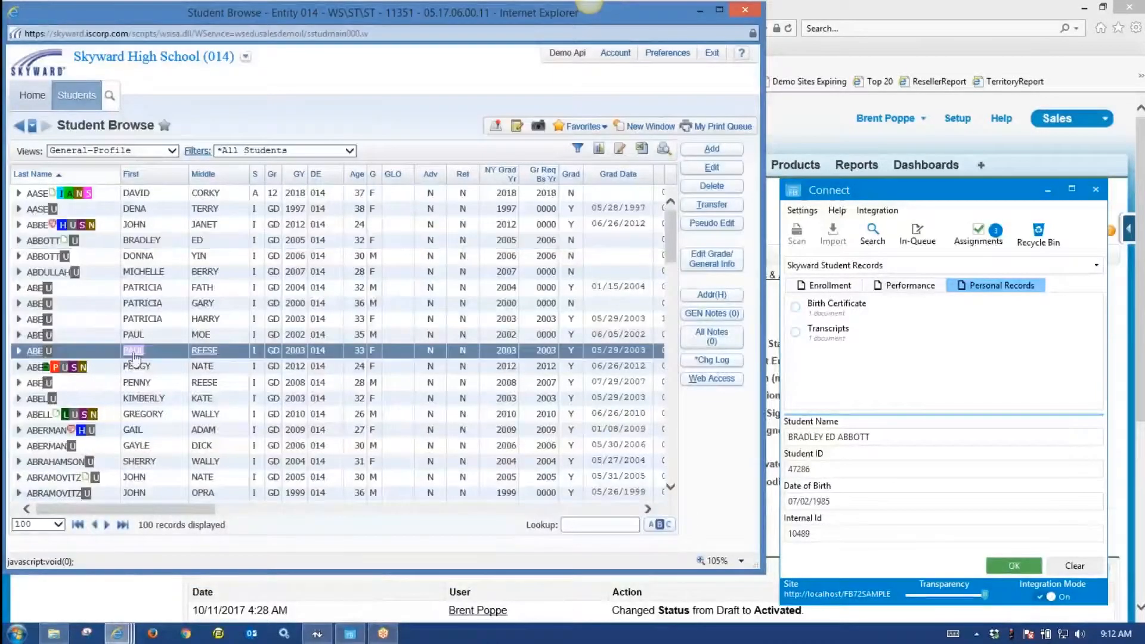
left_click(134, 356)
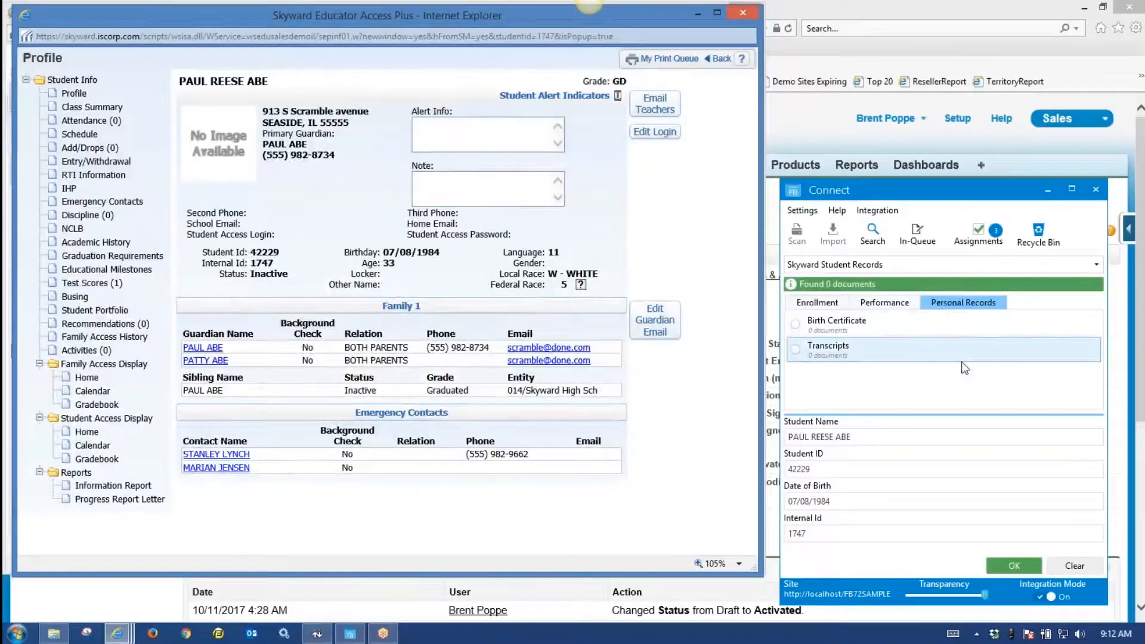
left_click(966, 304)
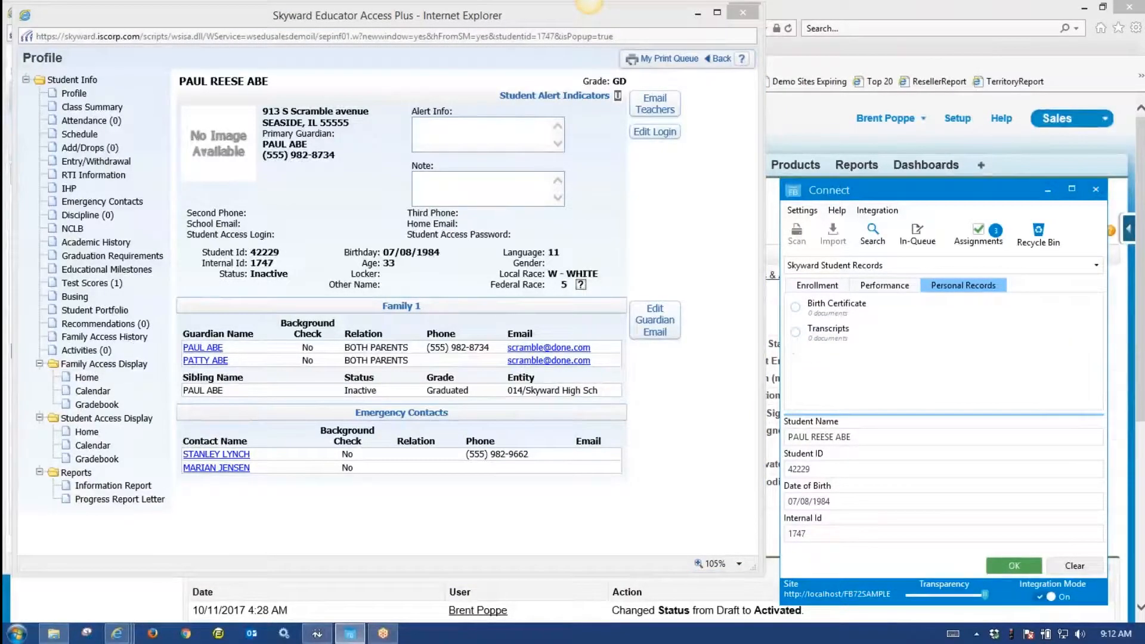
left_click_drag(1144, 208, 380, 22)
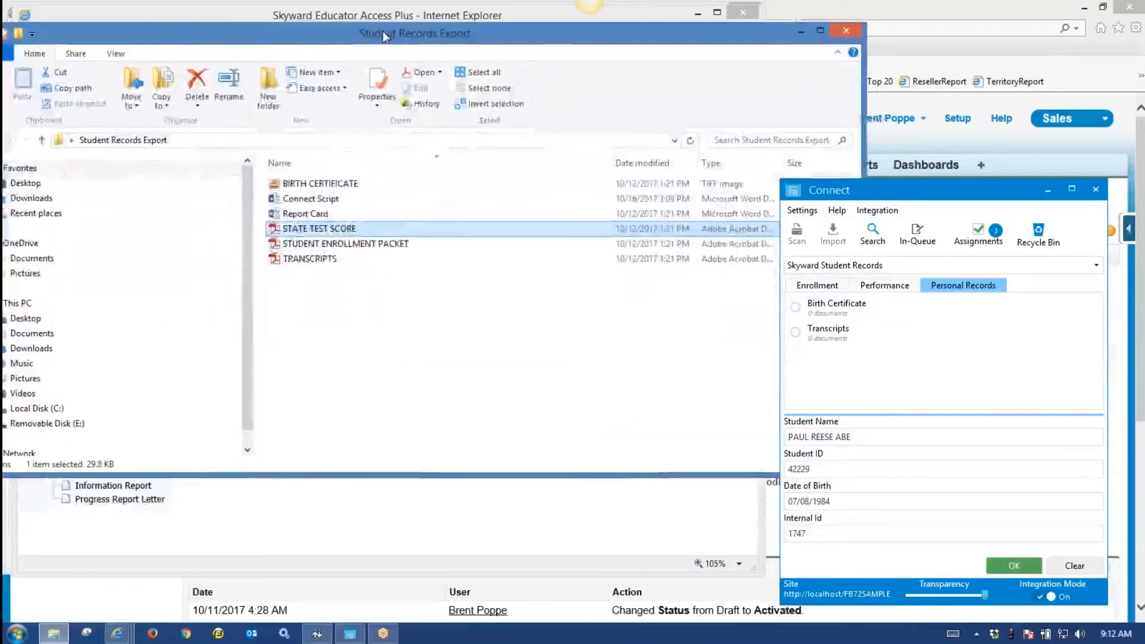
Drop TRANSCRIPTS.PDF onto the student's Transcripts records and save the import with the Transcripts Notification workflow.
left_click(312, 259)
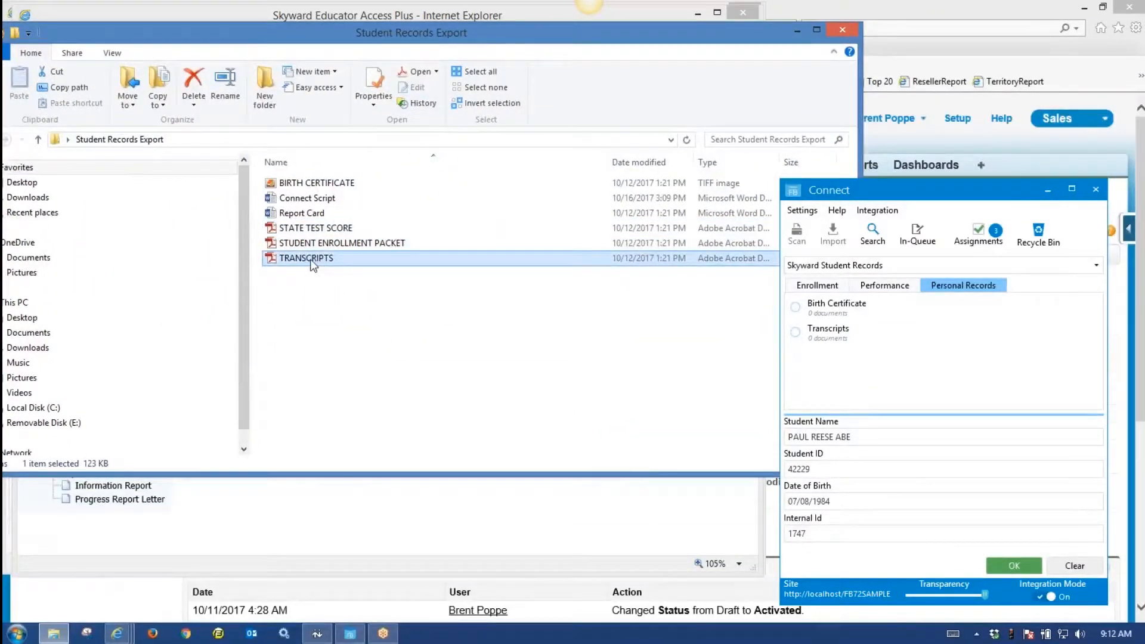
left_click_drag(312, 261, 826, 331)
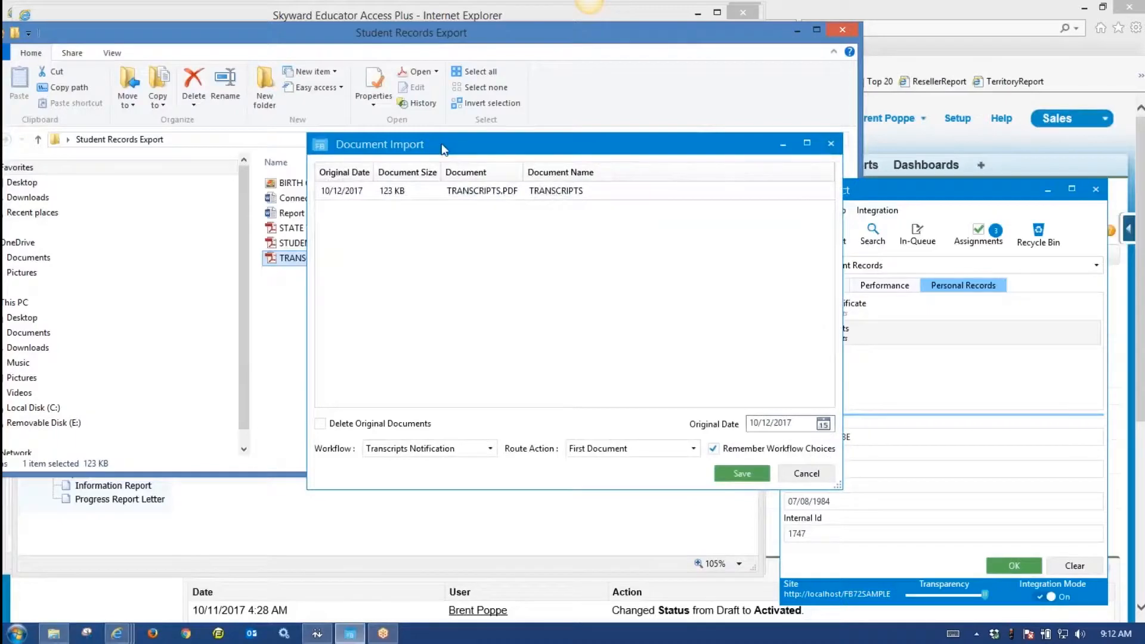
left_click_drag(441, 143, 406, 139)
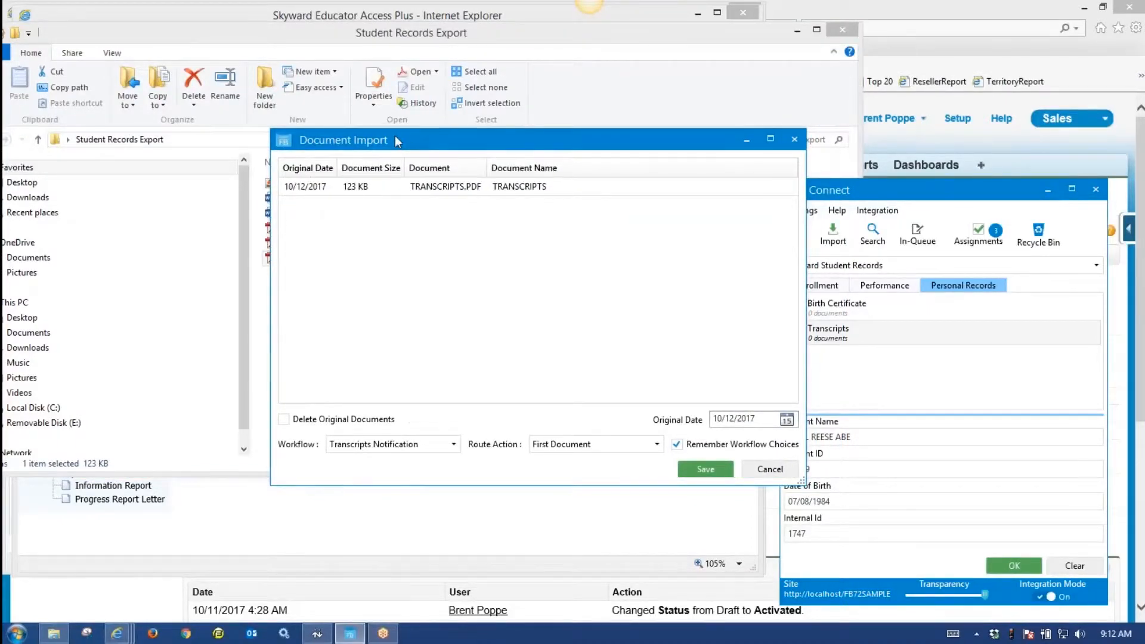
left_click_drag(395, 140, 350, 133)
left_click(391, 186)
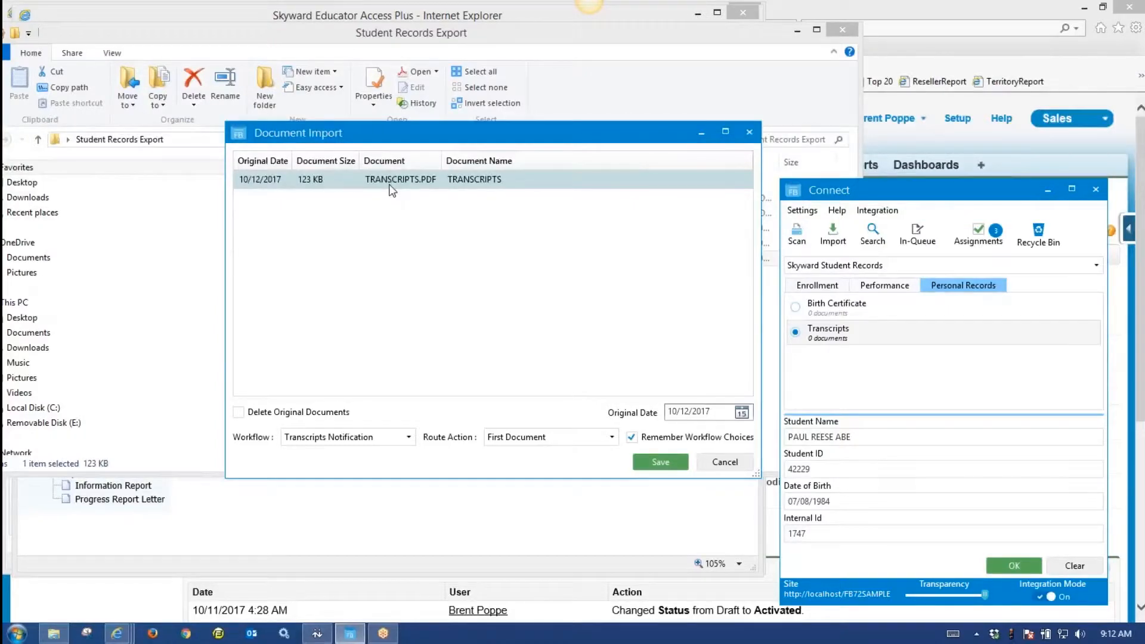
left_click(504, 178)
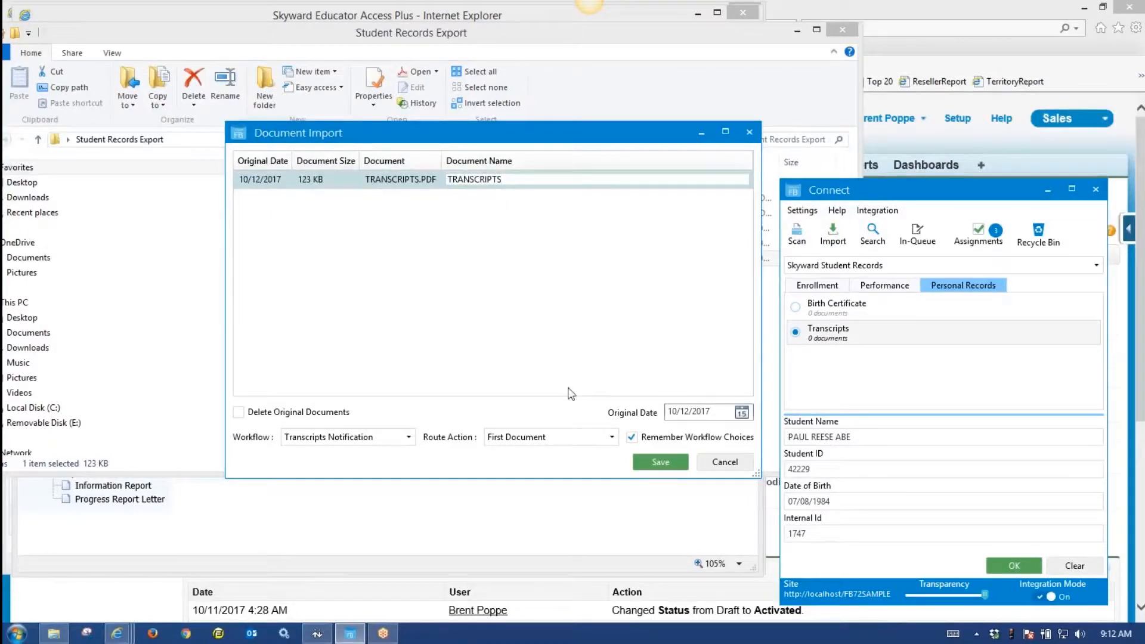
left_click(660, 465)
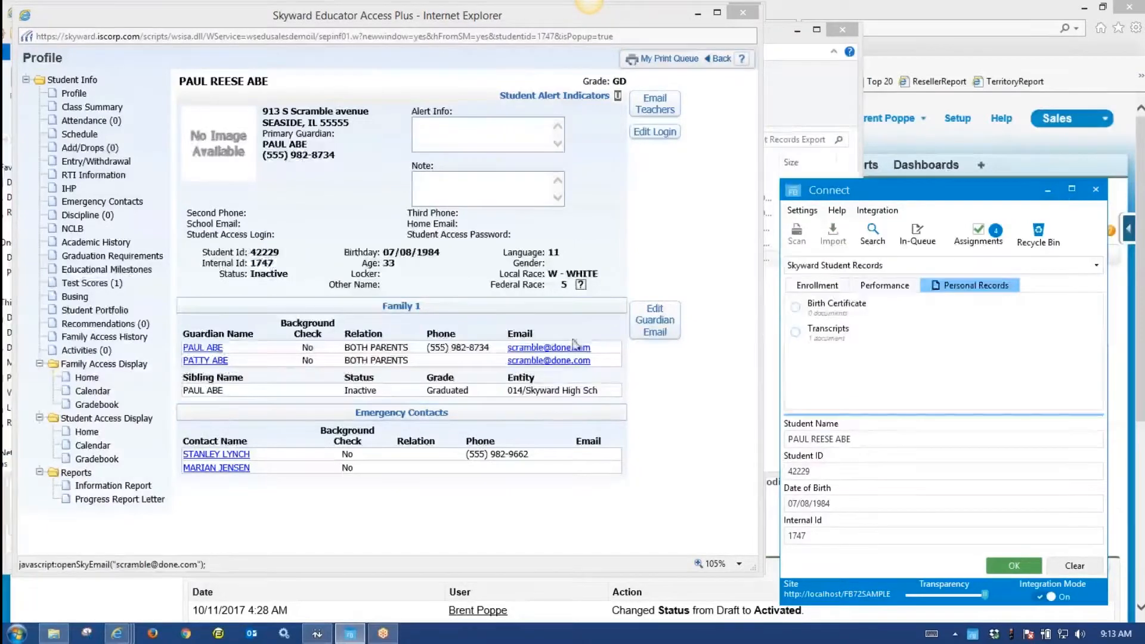
Review the imported transcript in FileBound Document Viewer, close the viewer, and reposition Connect.
left_click(857, 335)
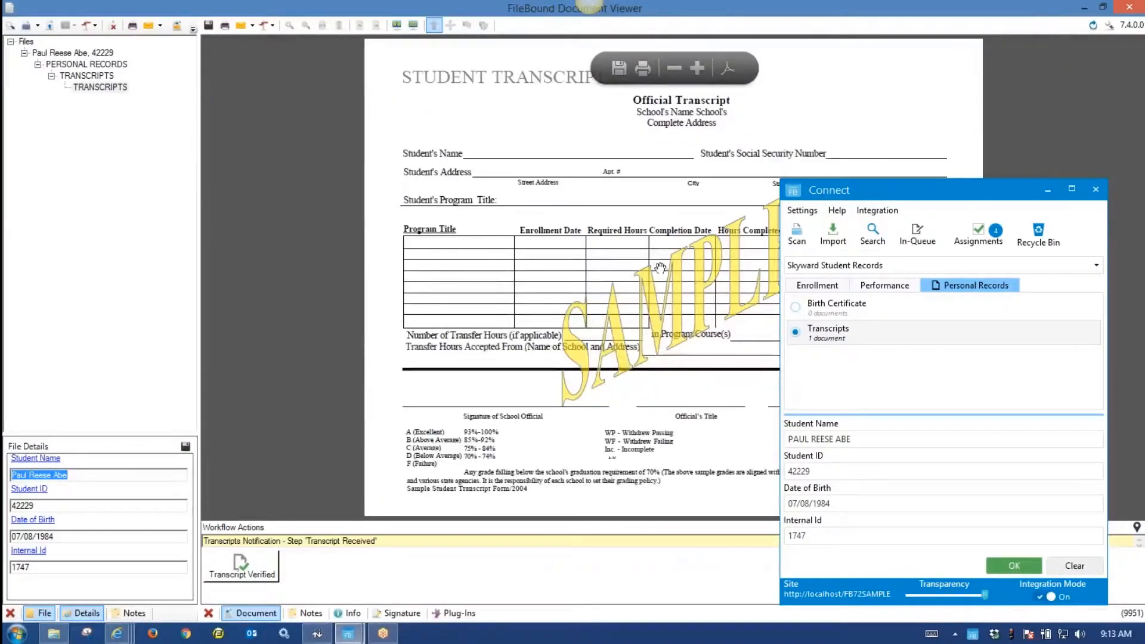
left_click(1133, 8)
left_click_drag(894, 194, 801, 184)
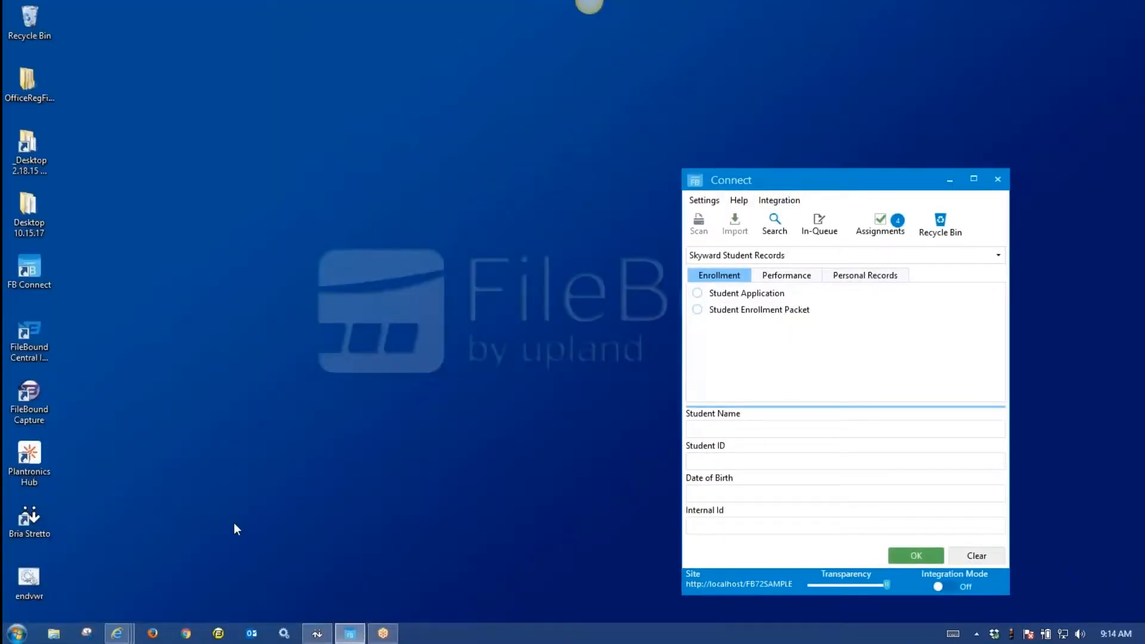
Fill in the new student's name, student ID, date of birth and internal ID, then submit to load their Enrollment records.
left_click(715, 429)
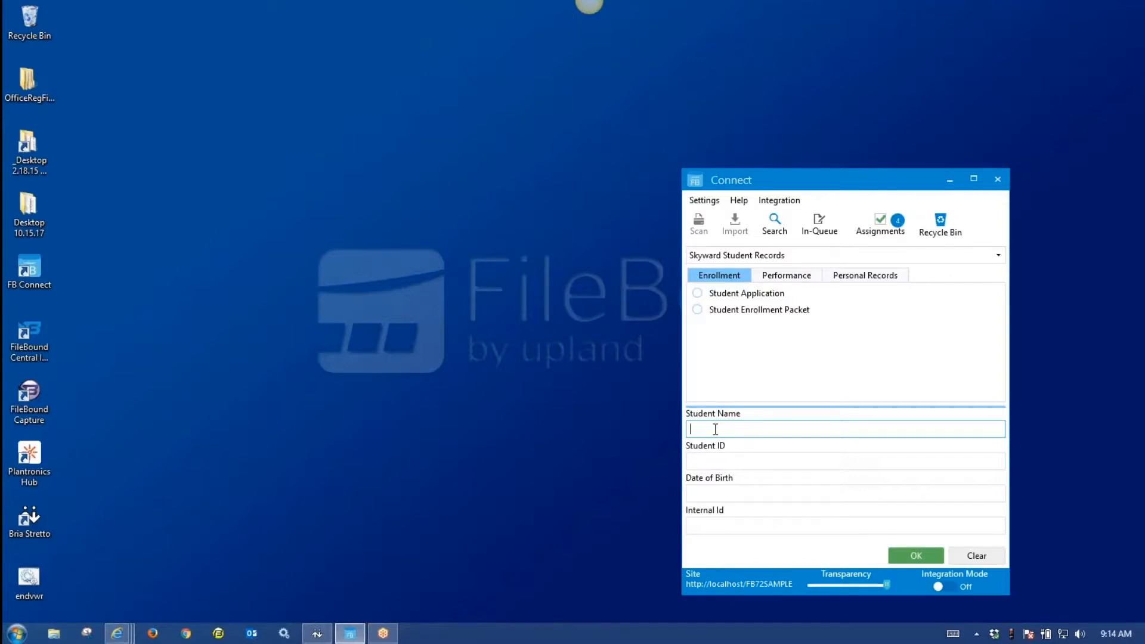
key("Tab")
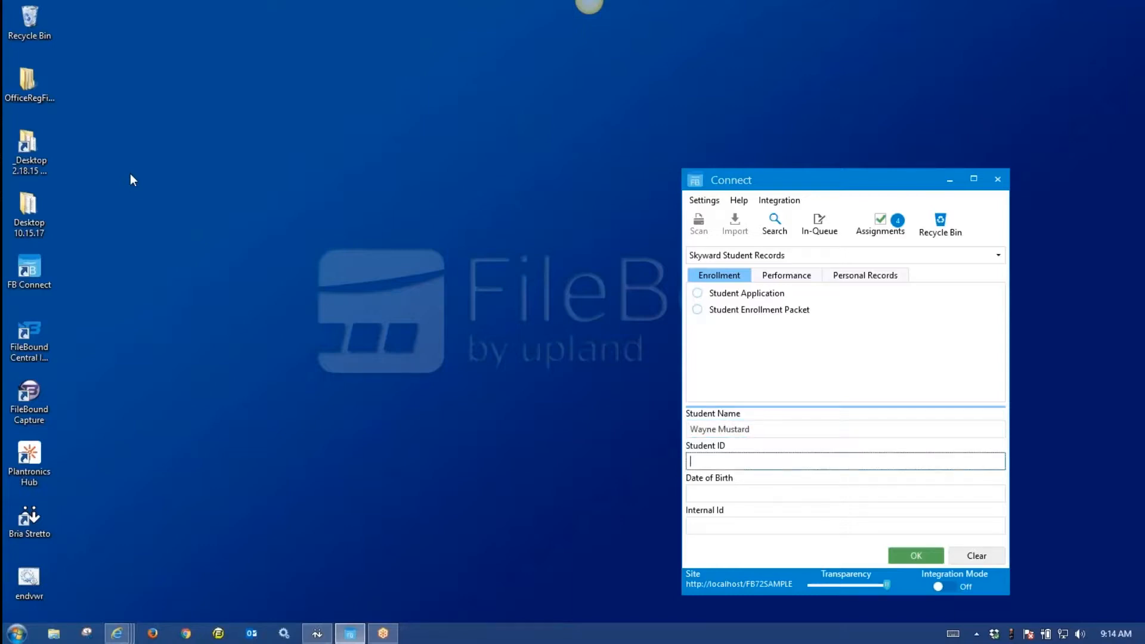
left_click(755, 494)
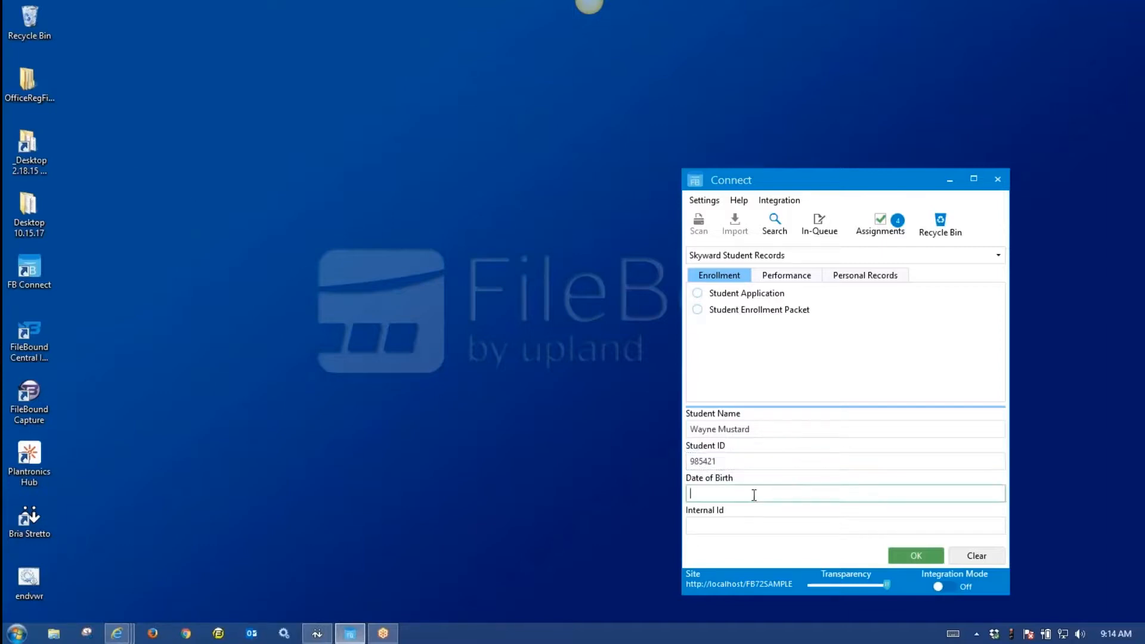
left_click(722, 527)
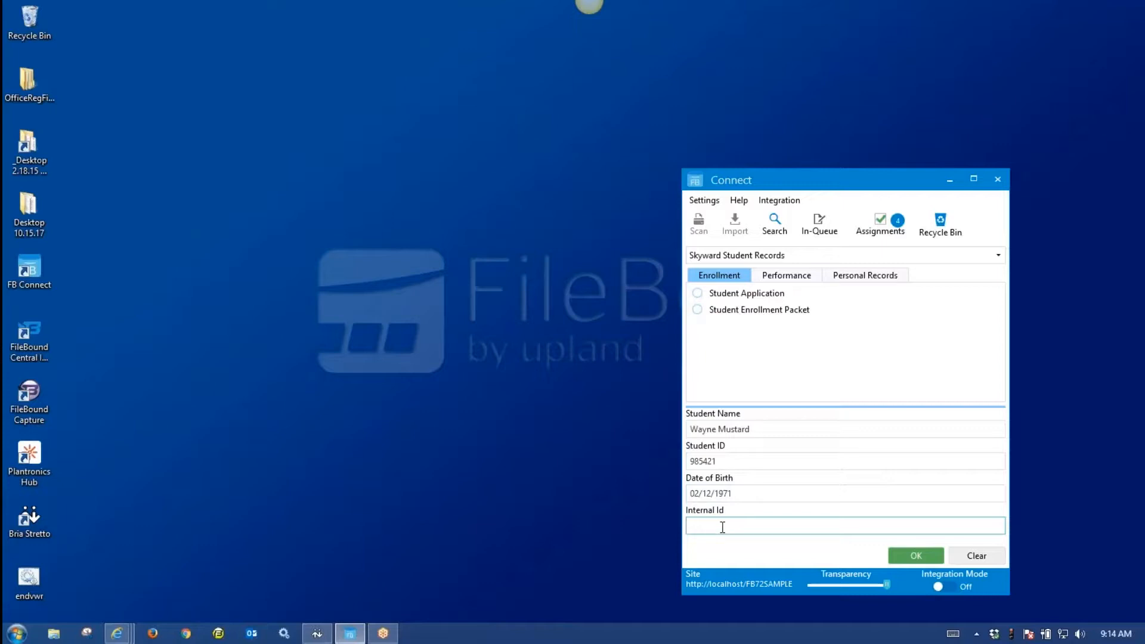
type("876543")
left_click(916, 557)
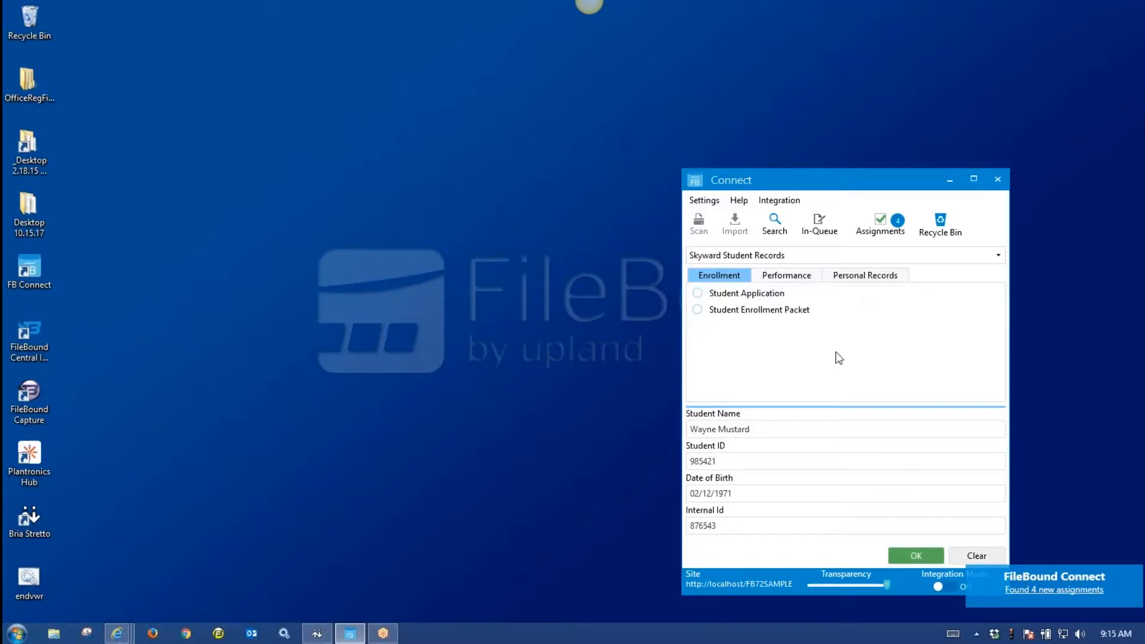
Import TRANSCRIPTS.PDF from disk as this student's Personal Records Transcripts document, using the Transcripts Notification workflow.
left_click(857, 278)
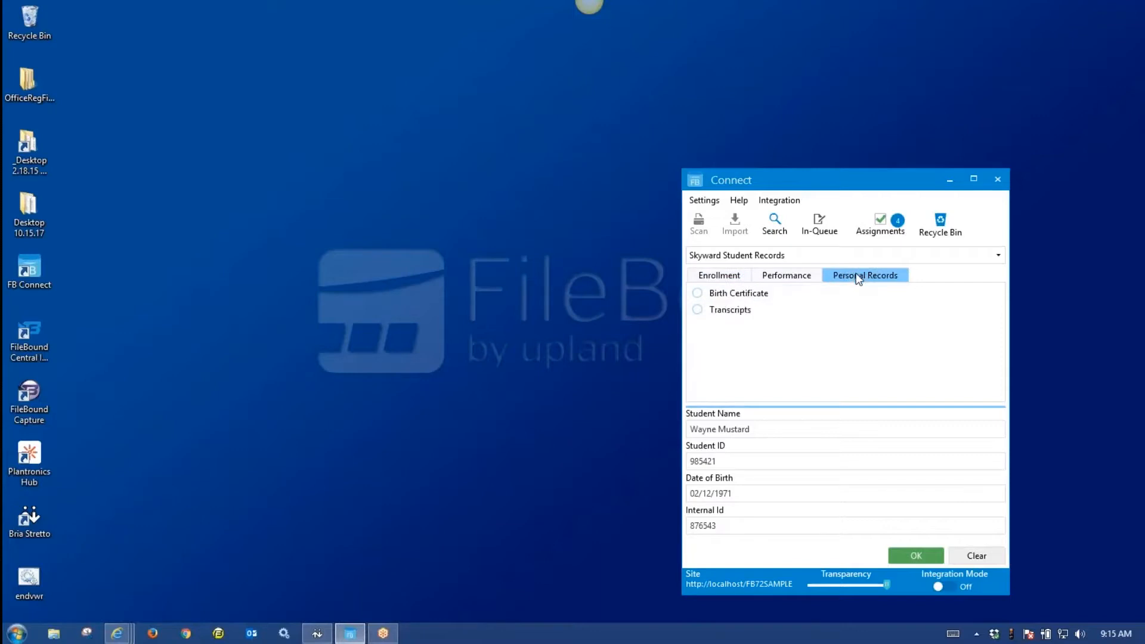
left_click(732, 316)
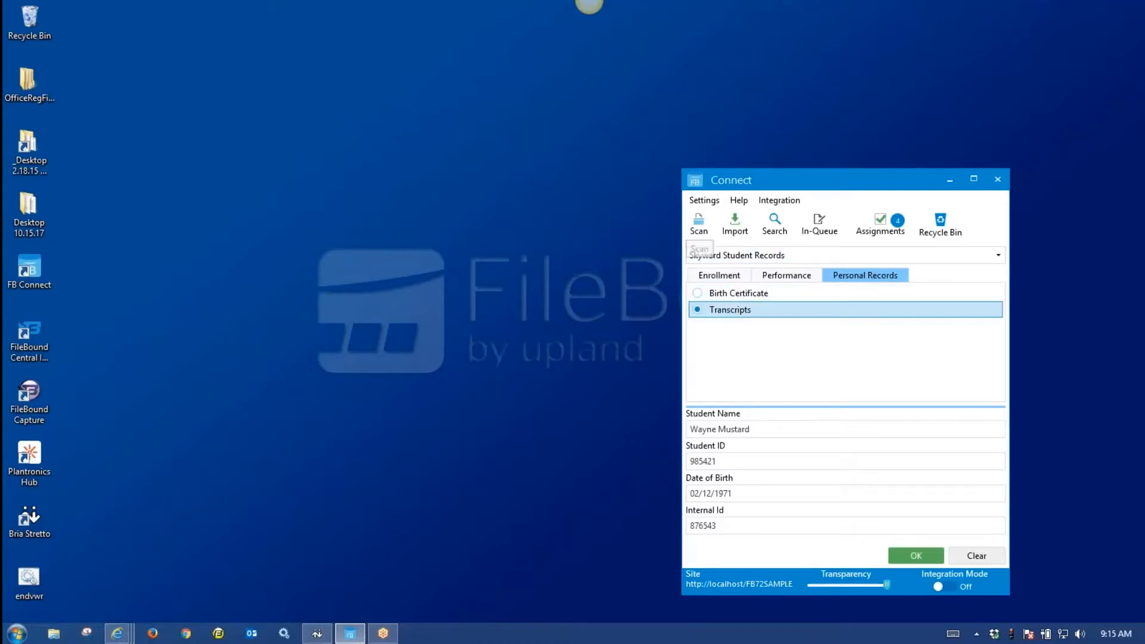
left_click(739, 235)
left_click_drag(972, 179, 389, 56)
left_click(261, 228)
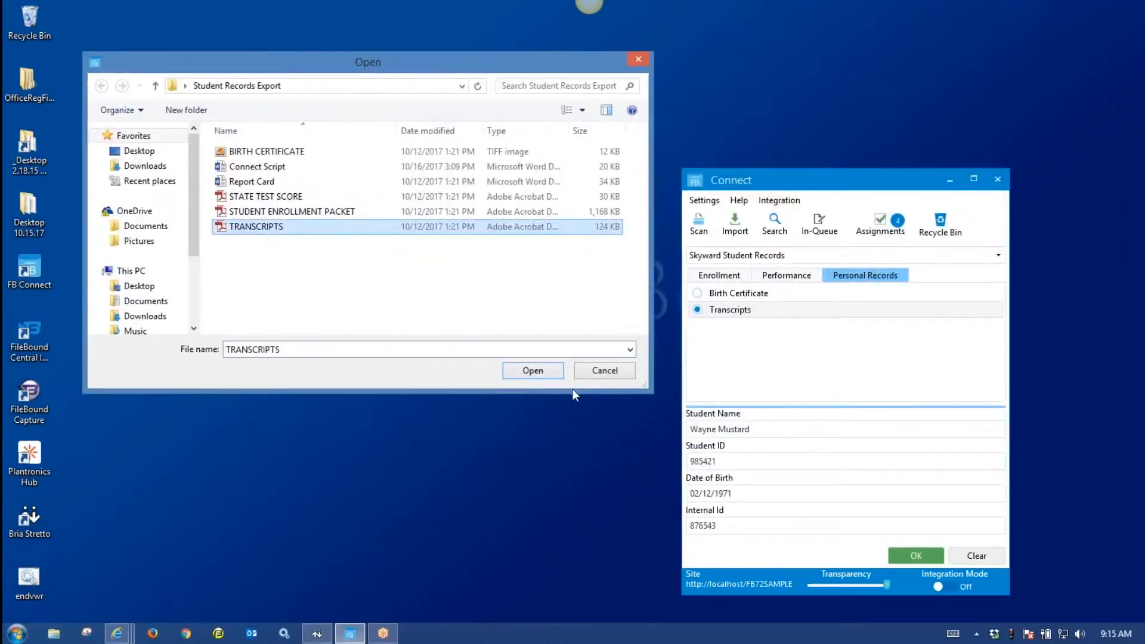
left_click(533, 371)
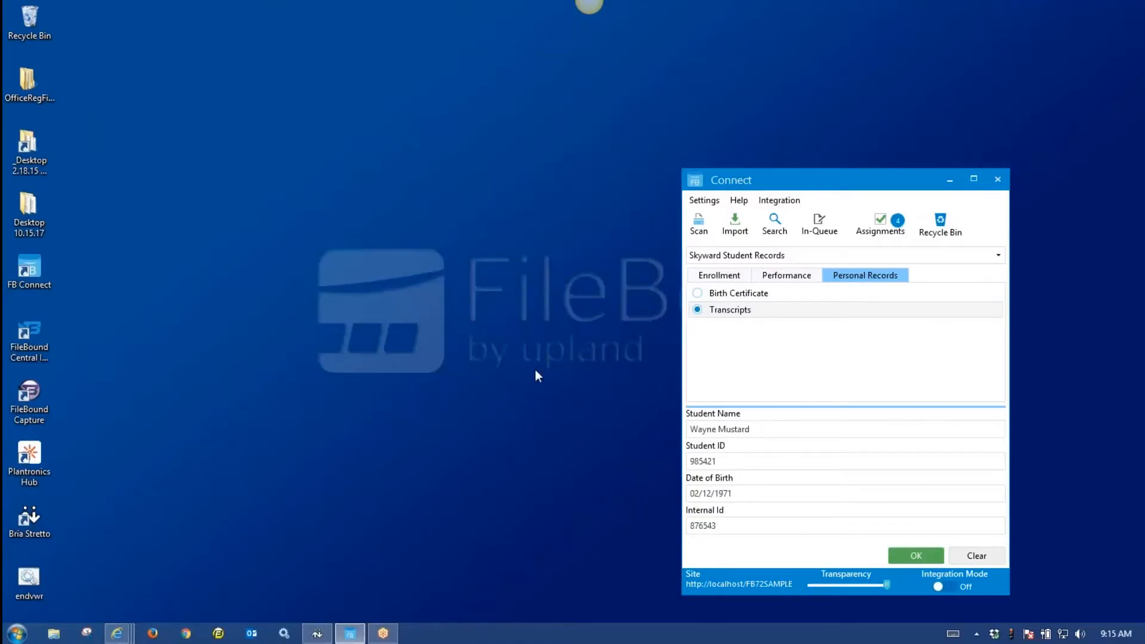
left_click(492, 450)
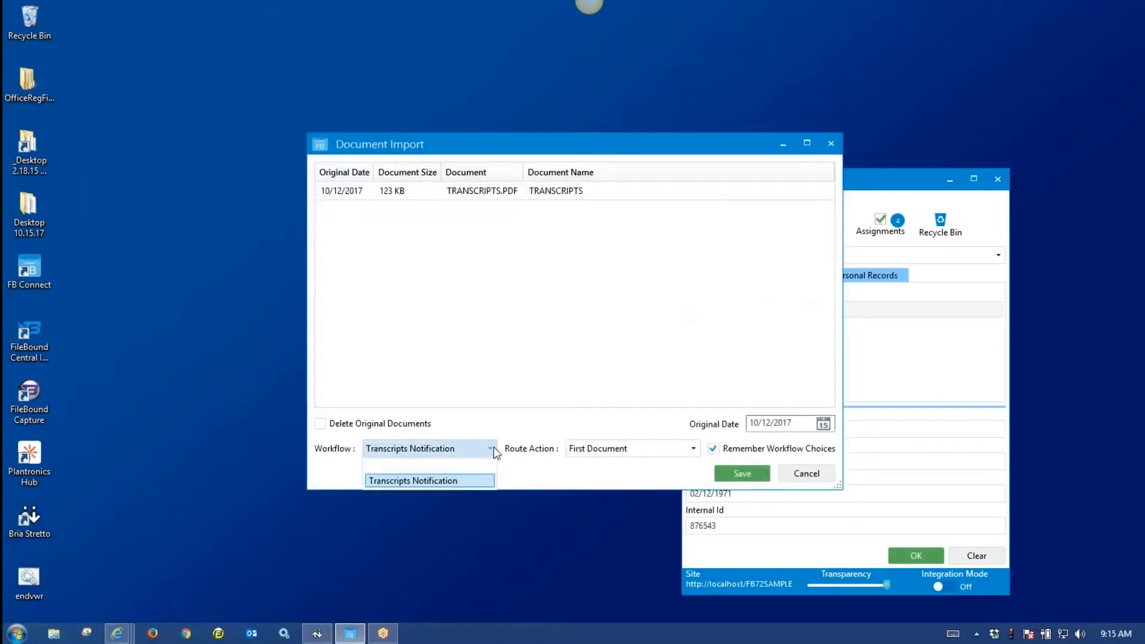
left_click(493, 451)
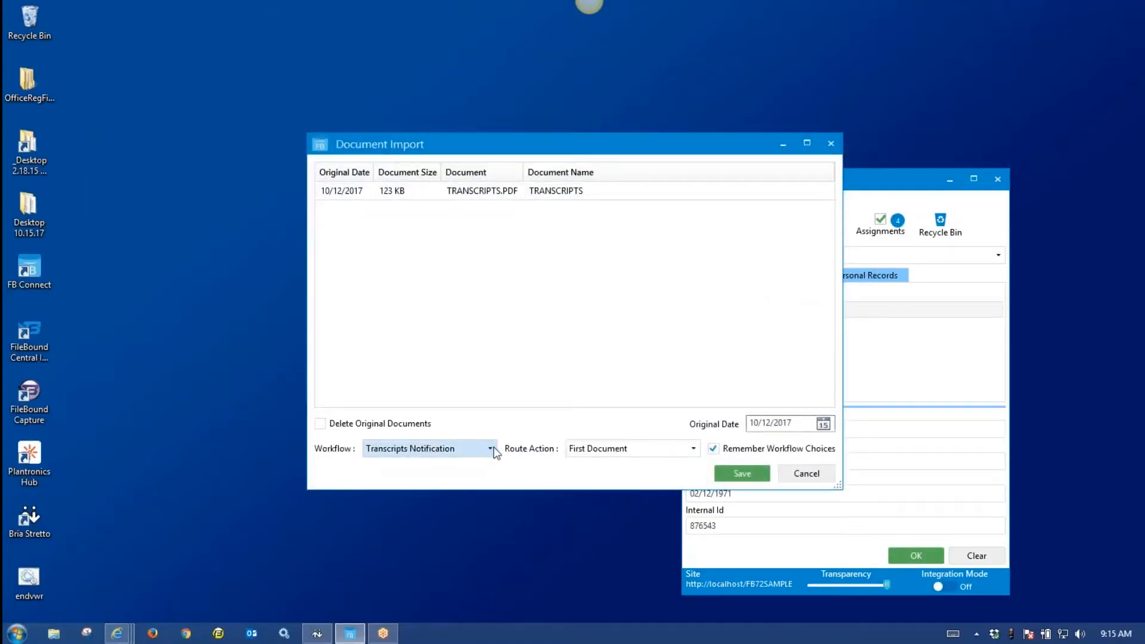
left_click(742, 474)
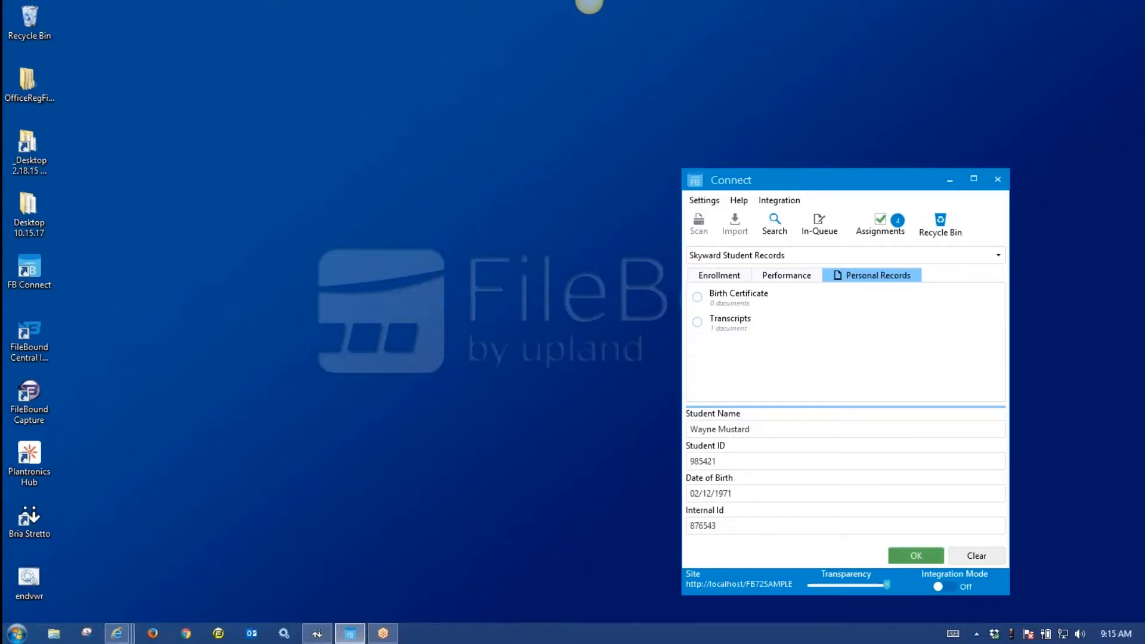
Clear the Connect fields and open Index Search on the Skyward Student Records project.
left_click(977, 558)
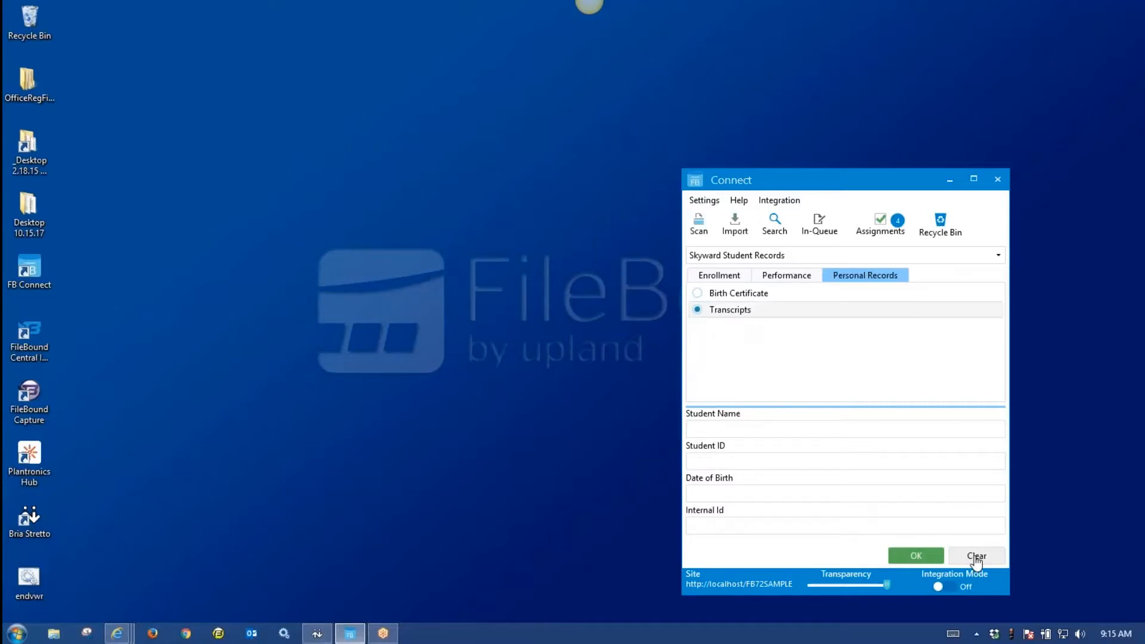
left_click(775, 223)
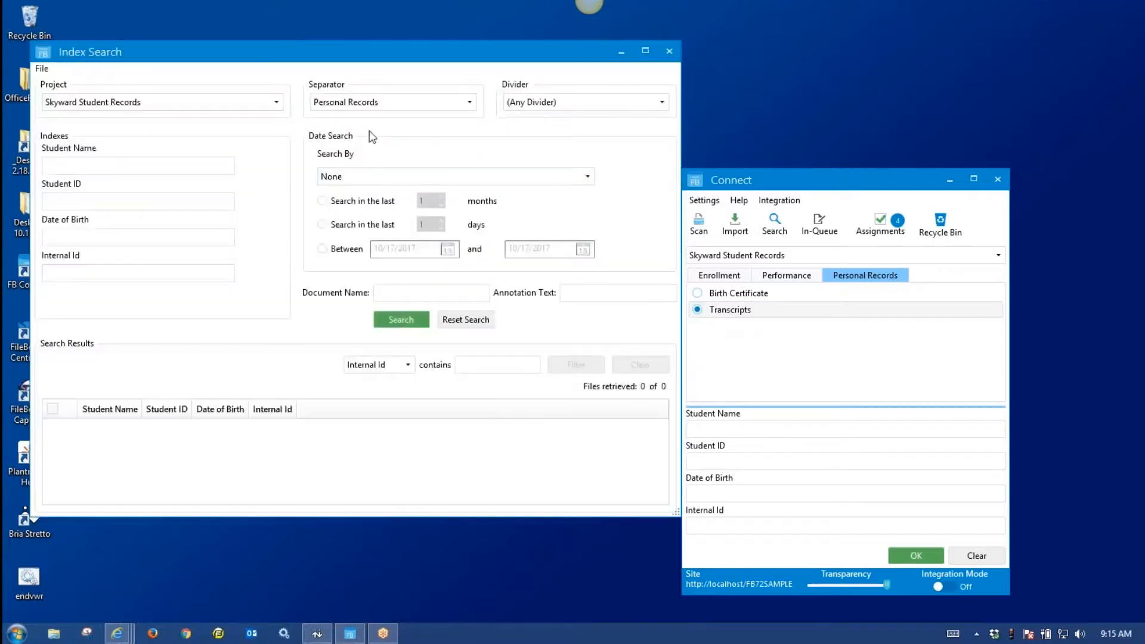
left_click(275, 102)
left_click(275, 103)
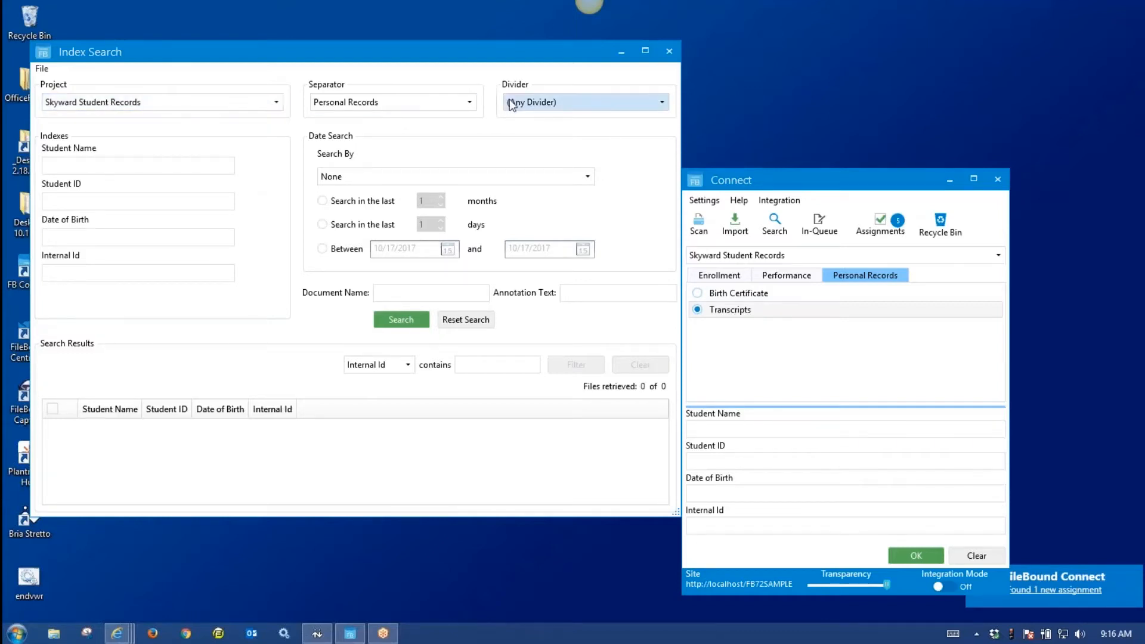
Search with Separator set to (Any Separator) and date search left at None, returning 13 files.
left_click(470, 101)
left_click(461, 119)
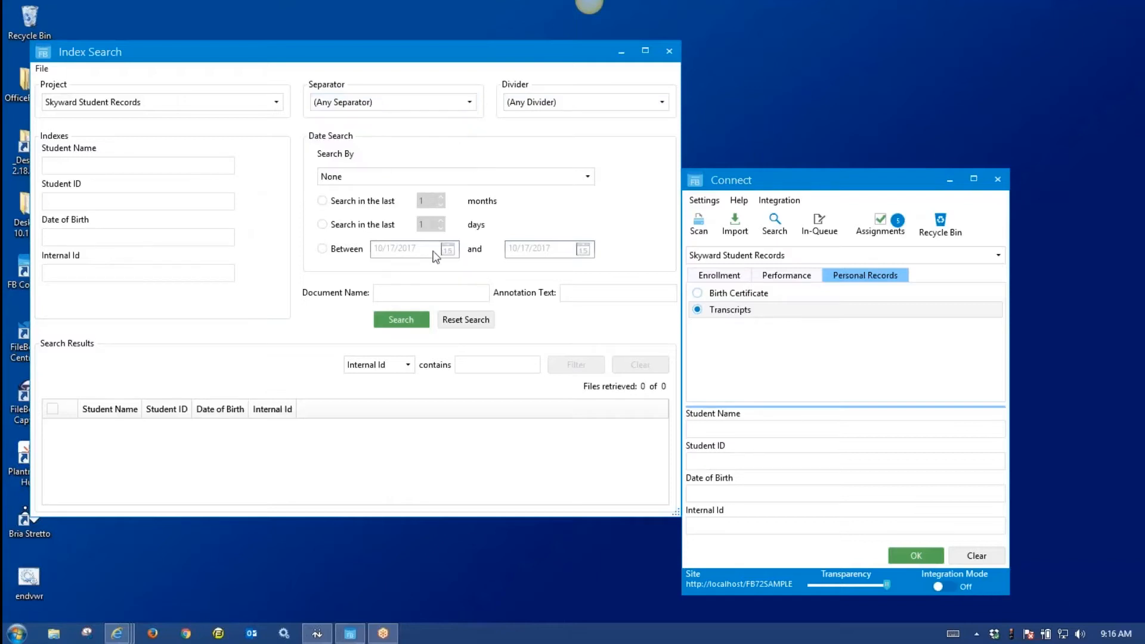
left_click(407, 322)
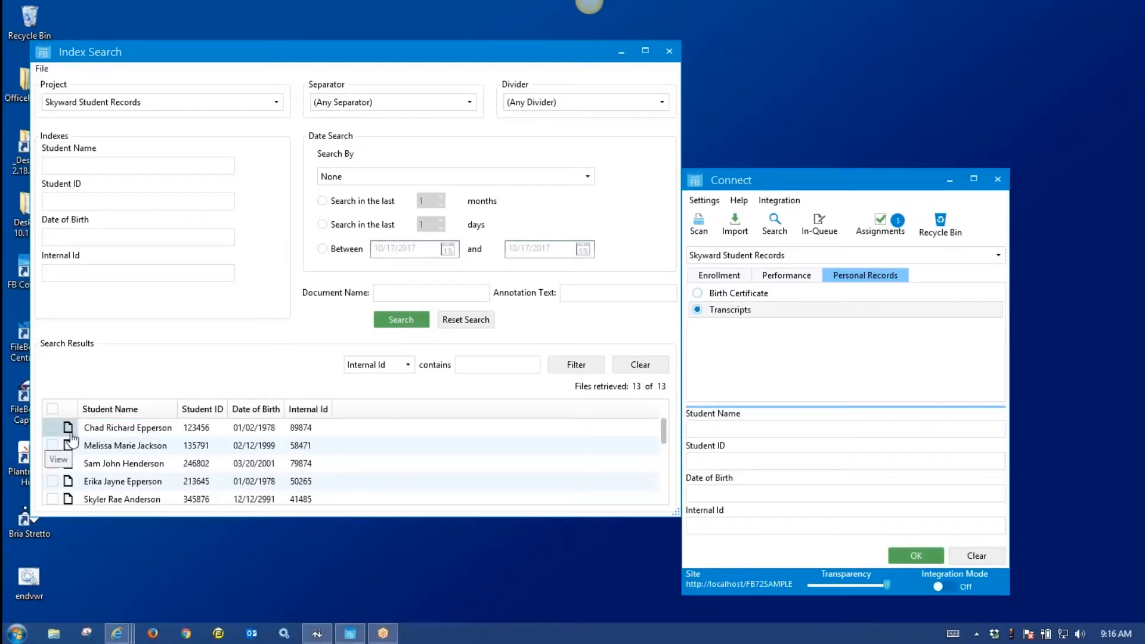
left_click(585, 174)
left_click(585, 170)
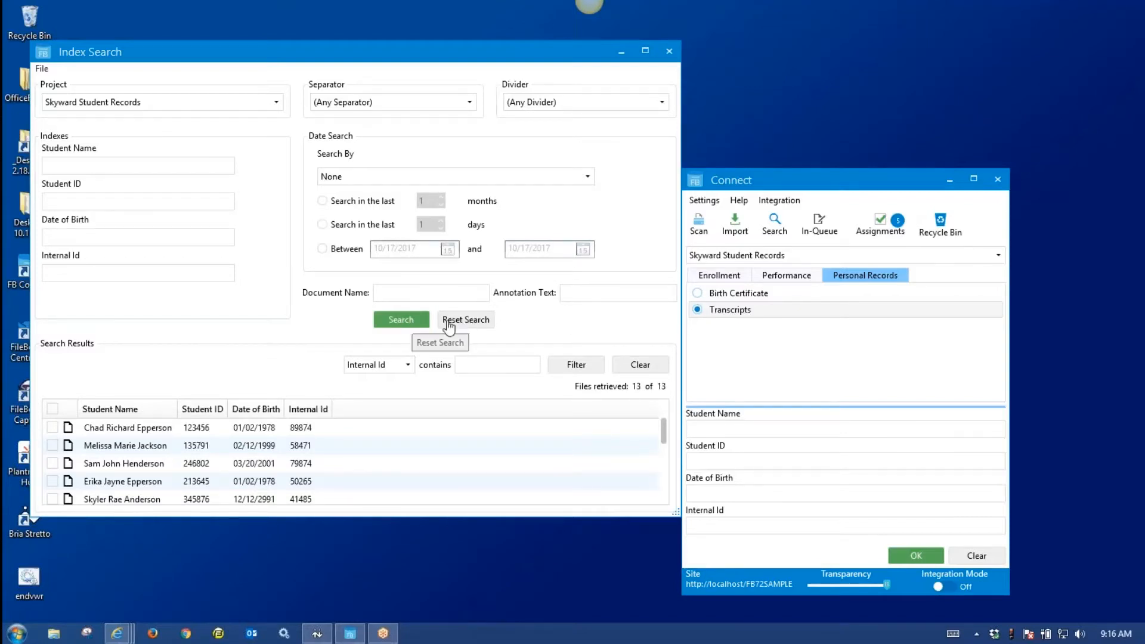
Search the Student Records Export project, load all 2050 results, and select every row.
left_click(277, 102)
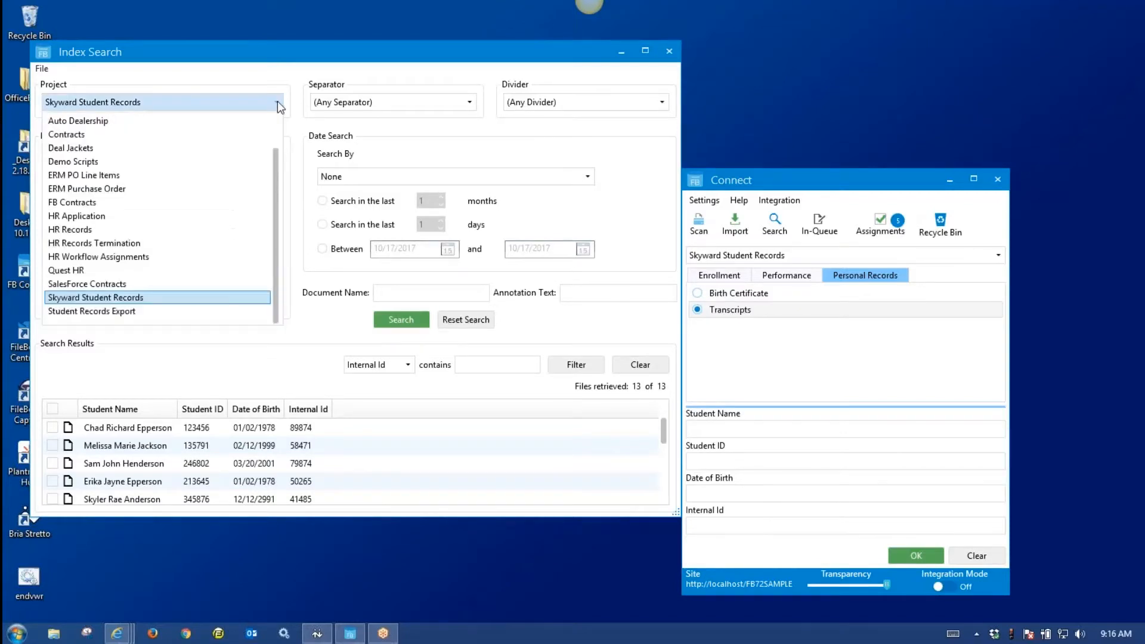
left_click(143, 311)
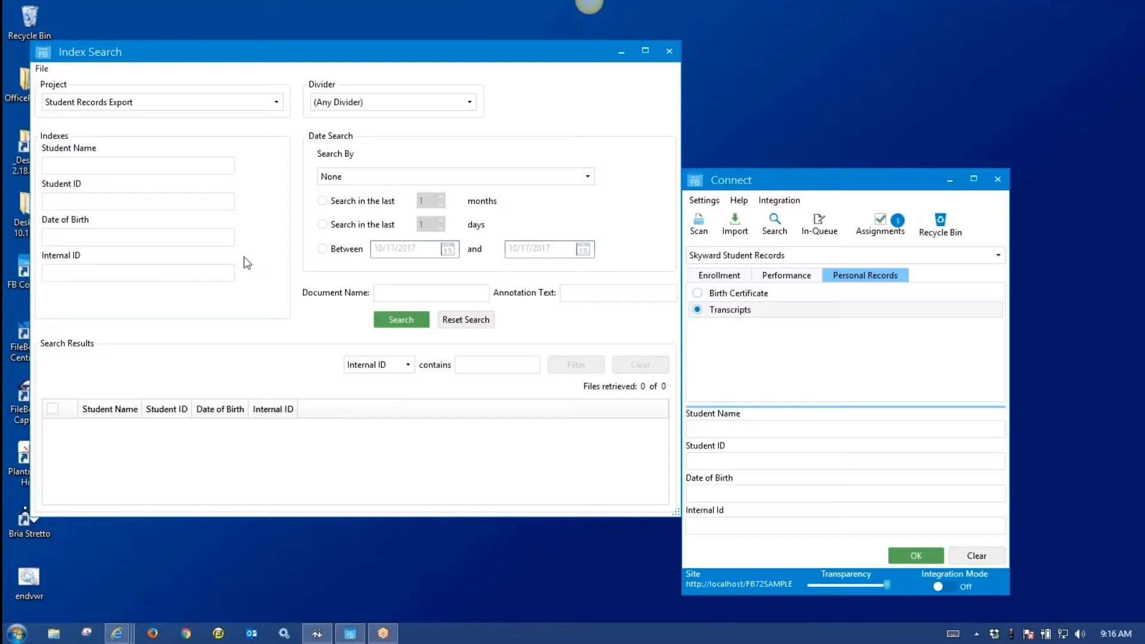
left_click(400, 325)
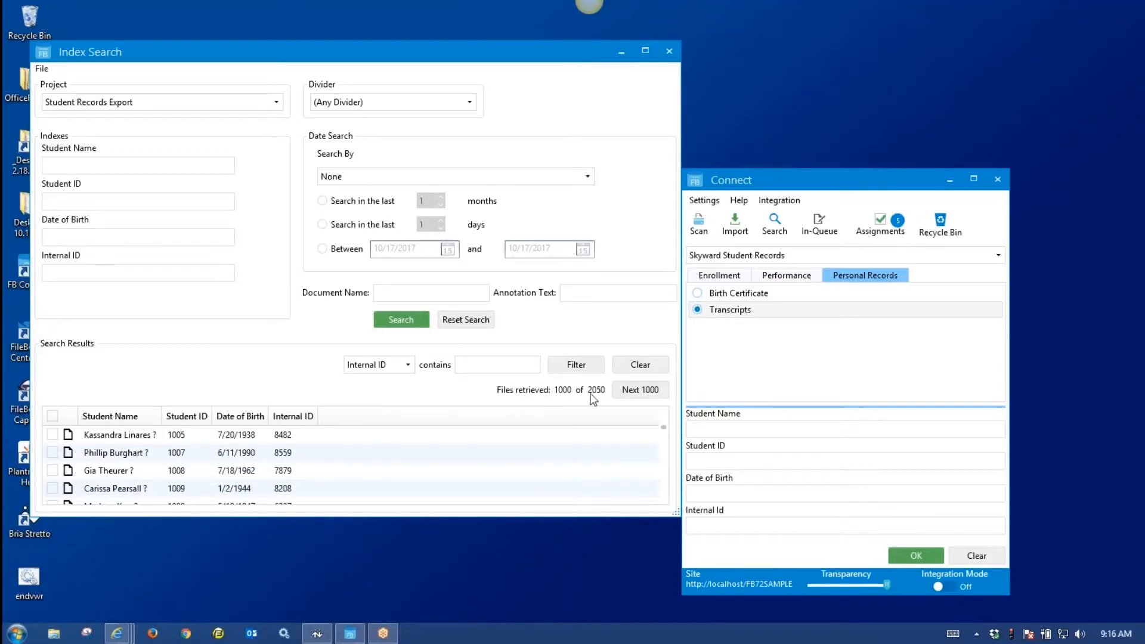
left_click(640, 393)
left_click(641, 391)
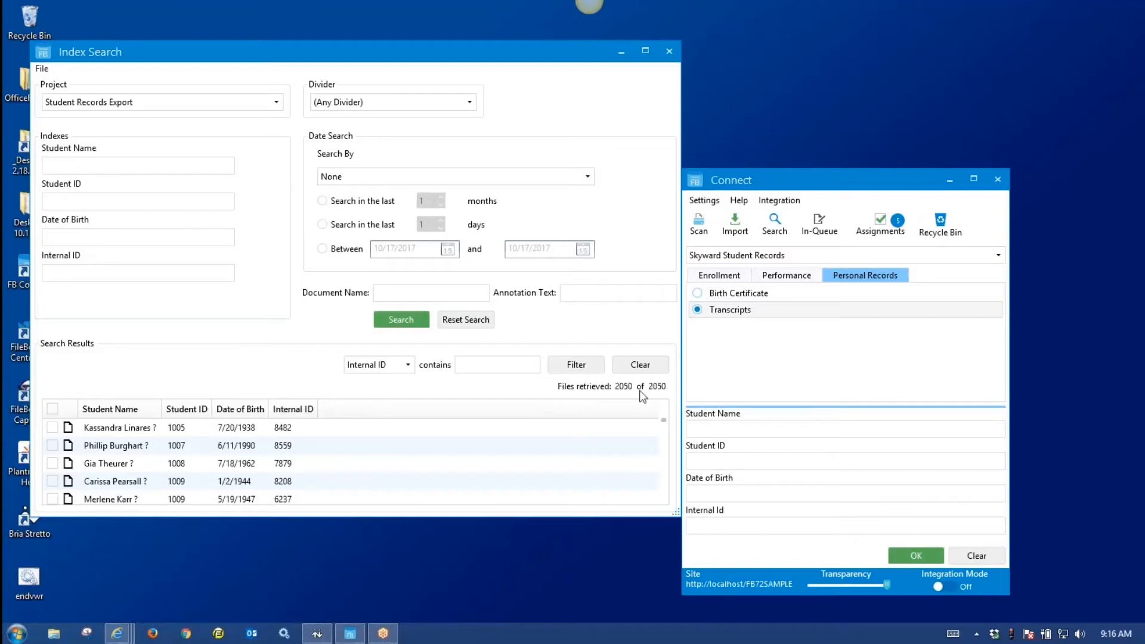
left_click(52, 409)
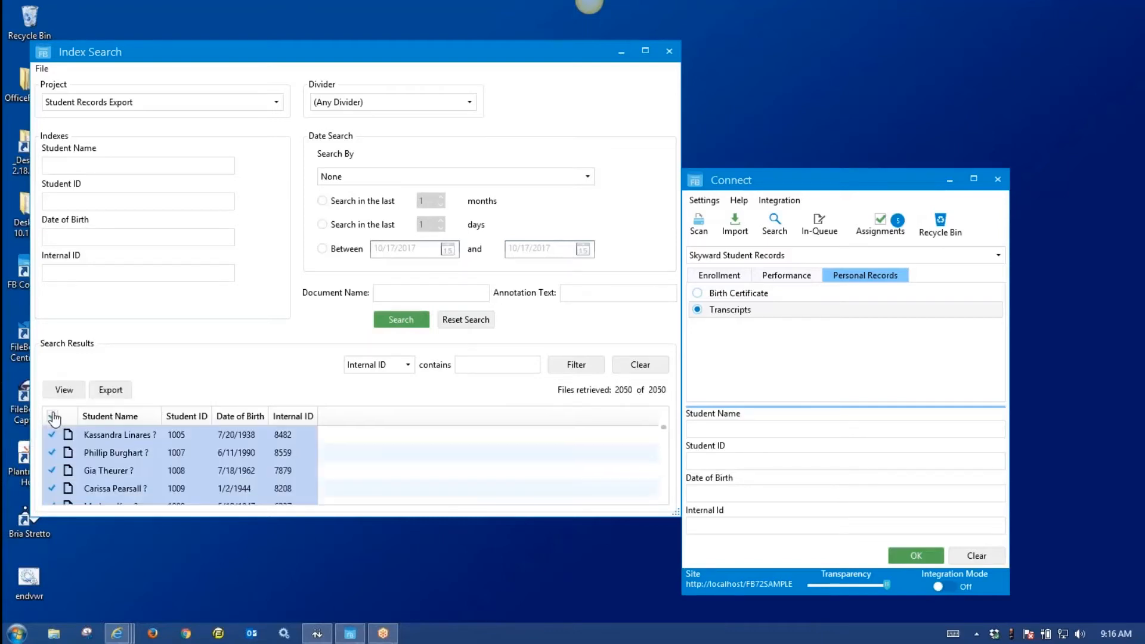
Export the 2050 selected records to a CSV file named 'test export'.
left_click(112, 391)
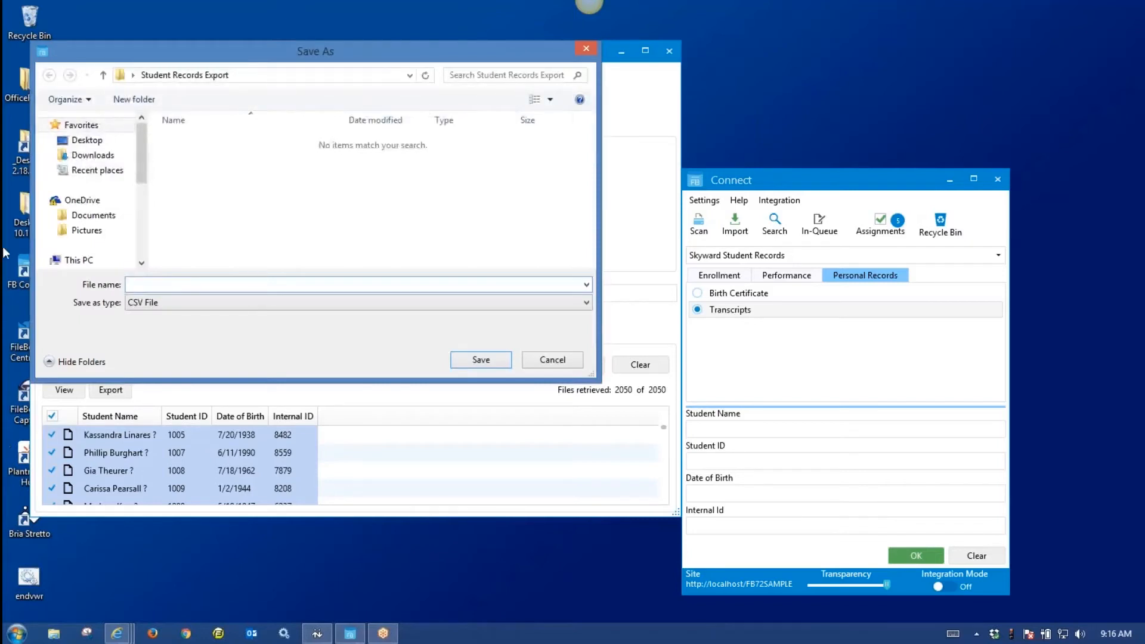
type("test expore")
left_click(487, 363)
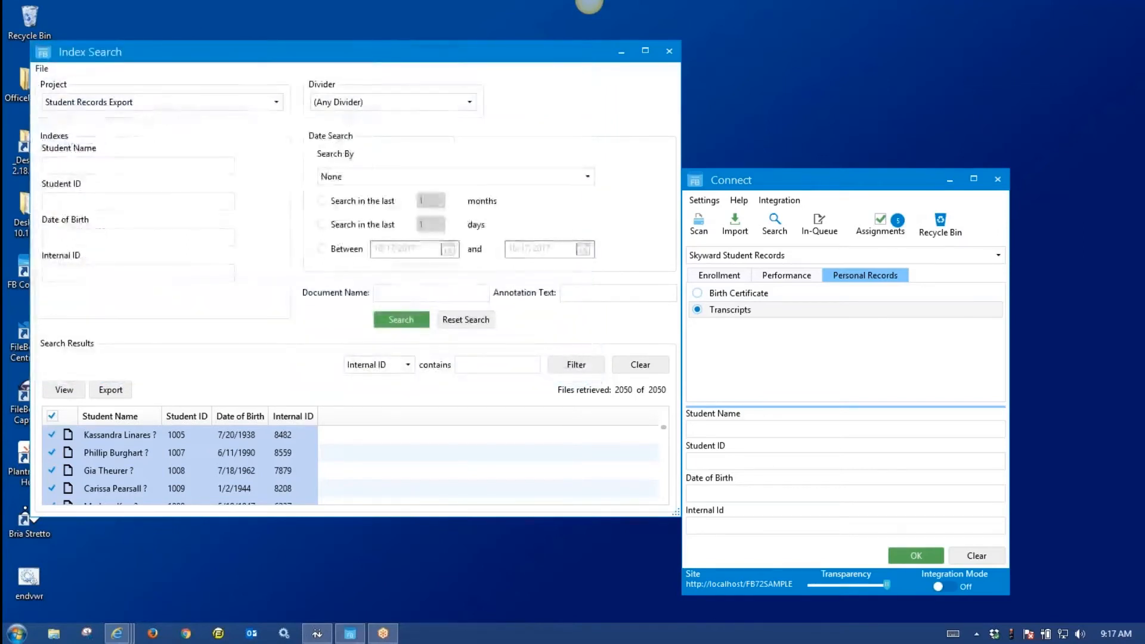
left_click_drag(358, 52, 470, 109)
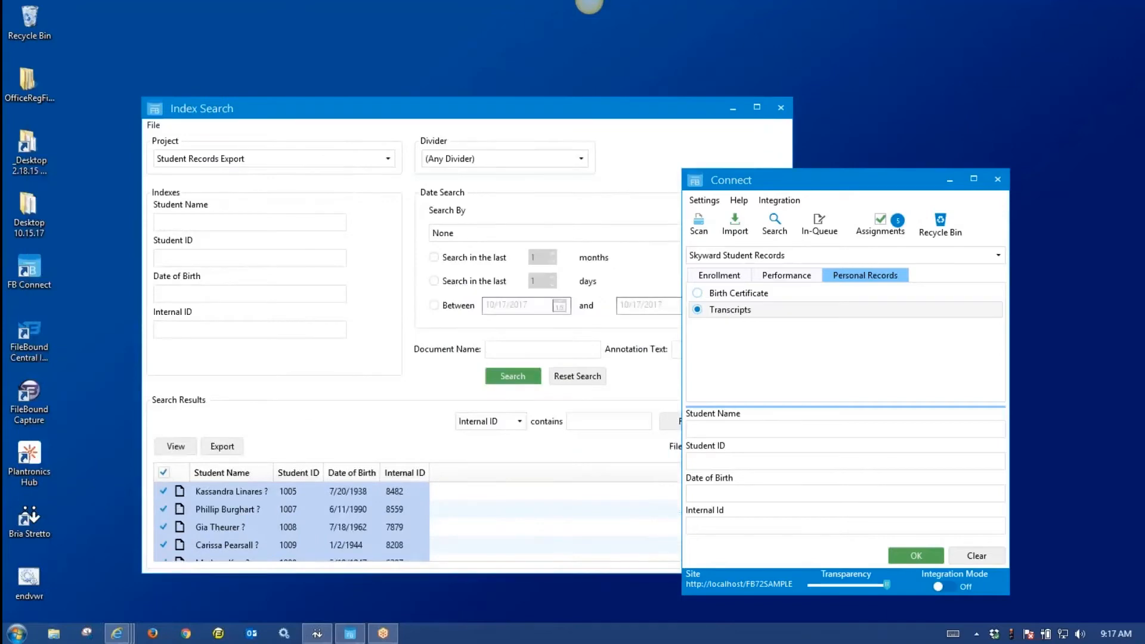
Open 'test export' in Excel to review names, IDs and birth dates, then close the folder.
left_click(334, 258)
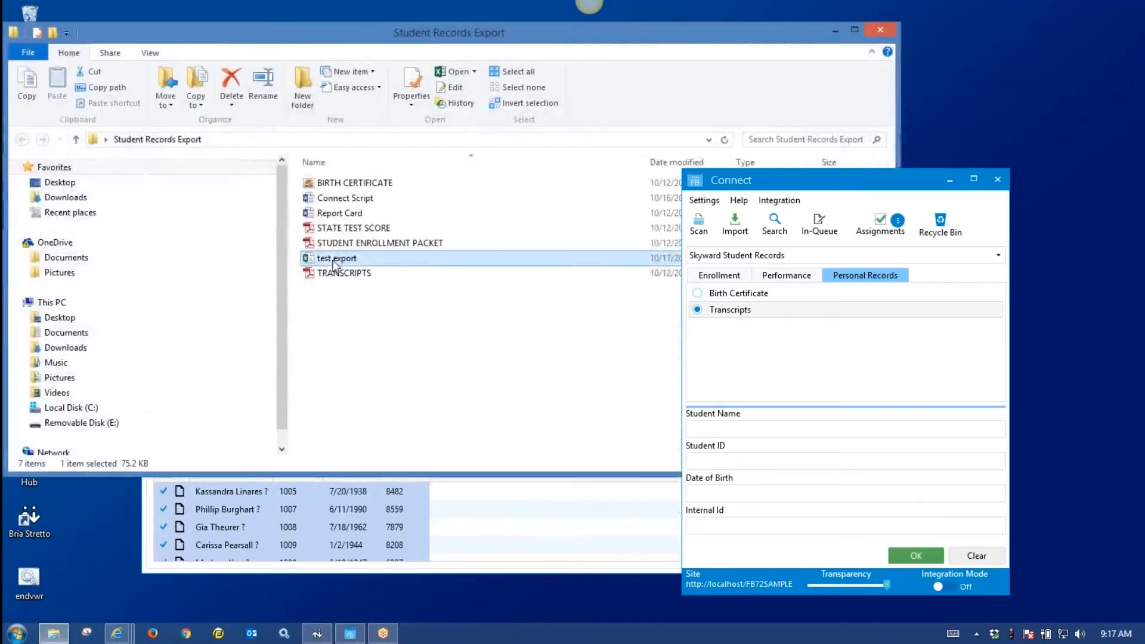
double_click(336, 260)
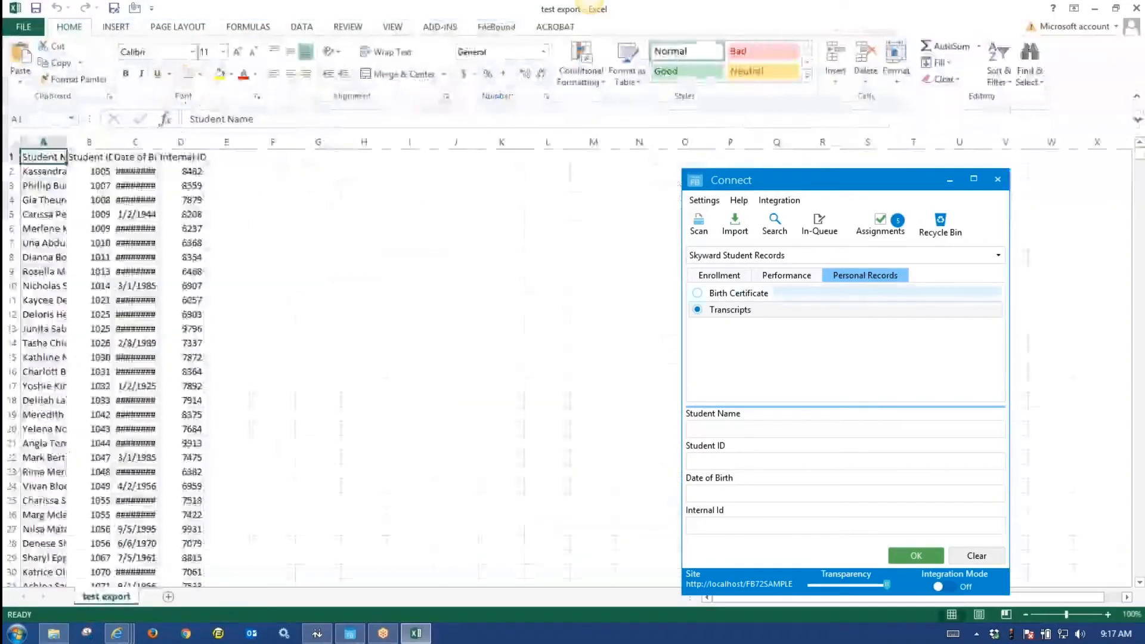
mouse_move(1140, 157)
left_mouse_down()
mouse_move(1134, 578)
mouse_move(1138, 152)
left_mouse_up()
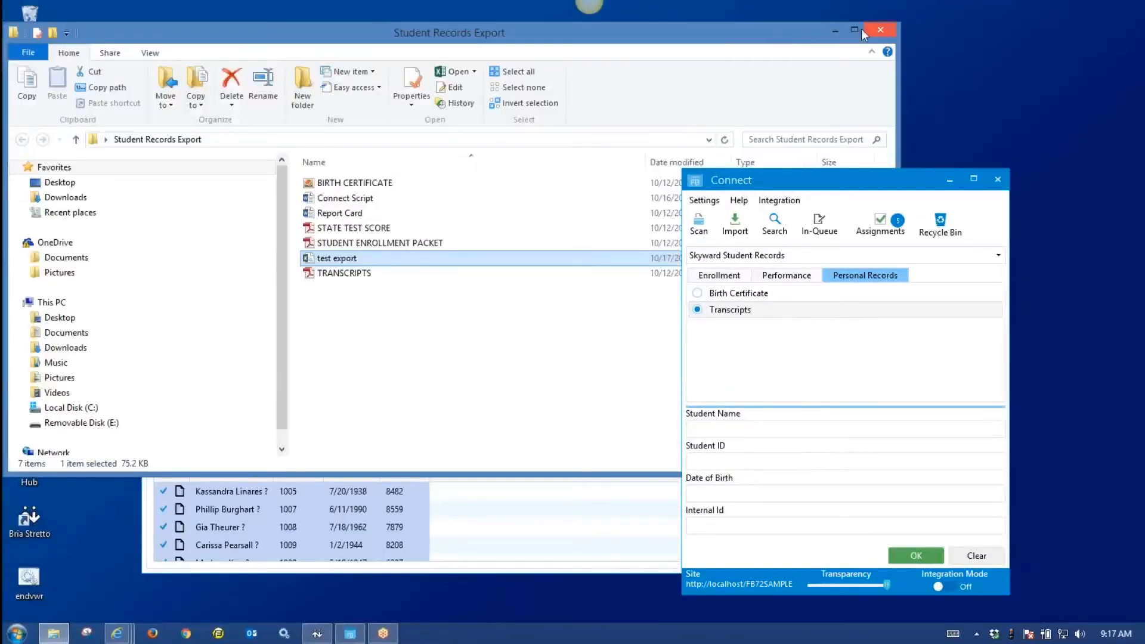
left_click(866, 30)
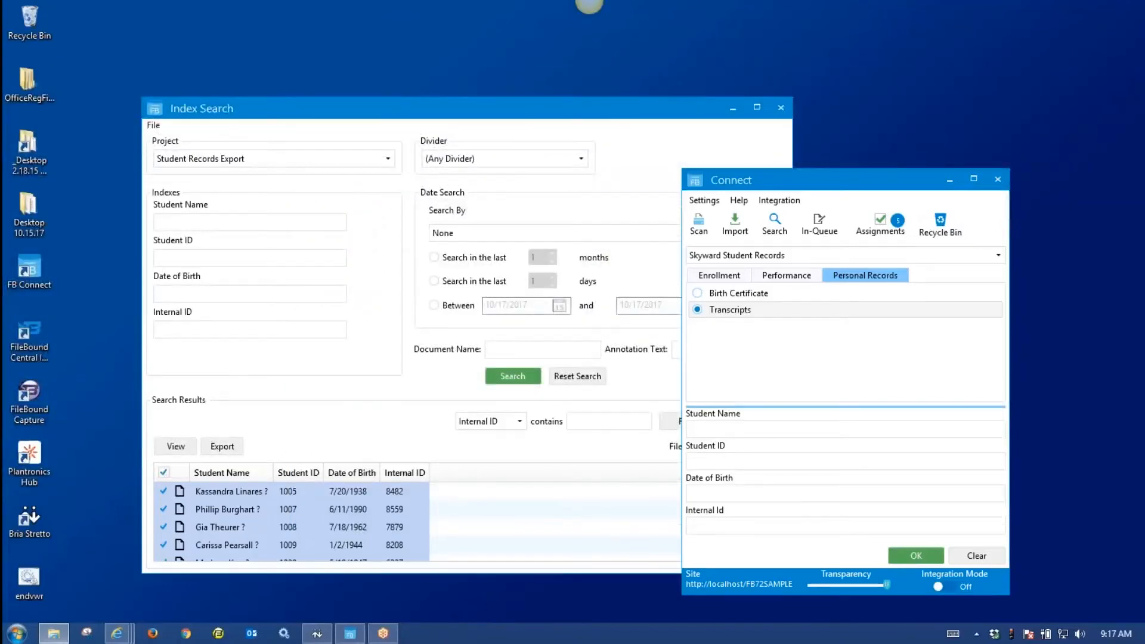
Close Index Search and open the Connect Assignments page in Chrome.
left_click(781, 107)
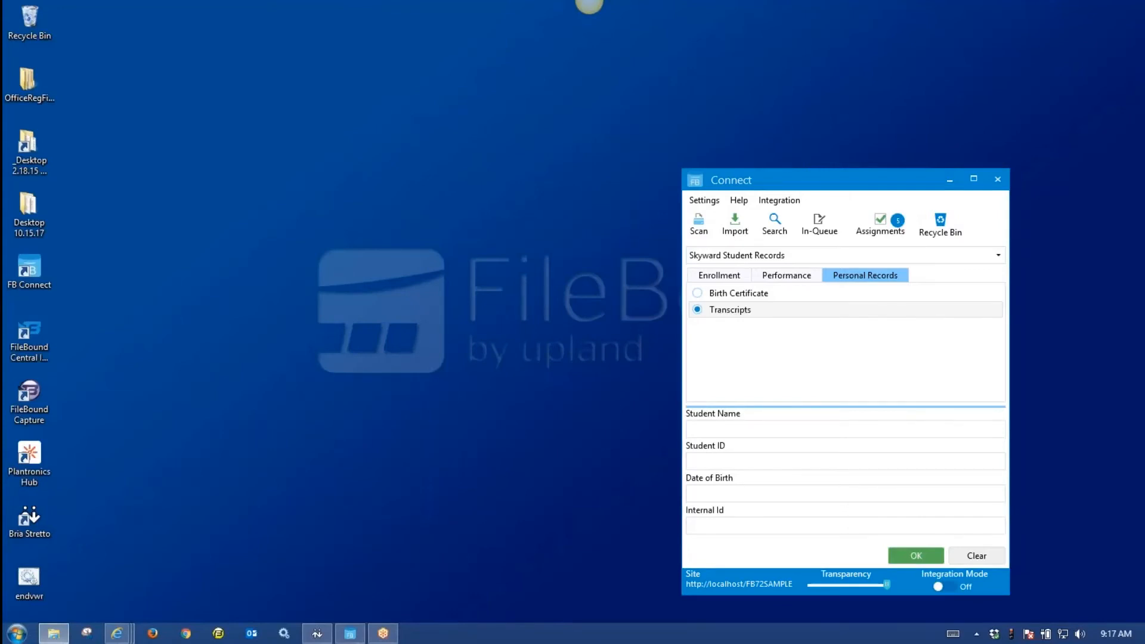
left_click(857, 185)
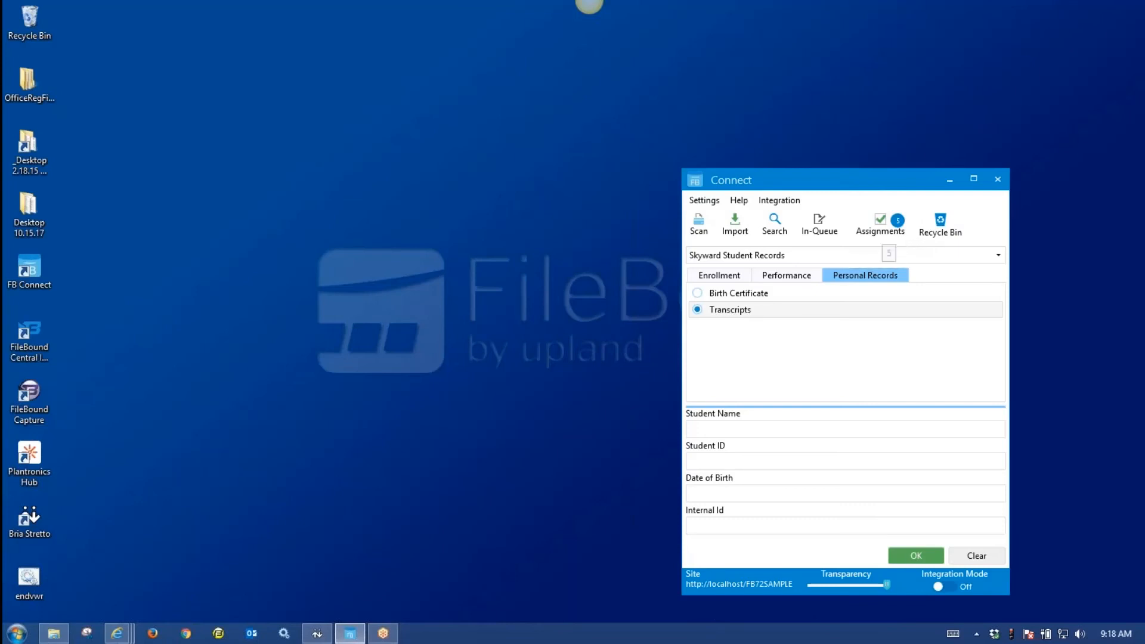
left_click(888, 234)
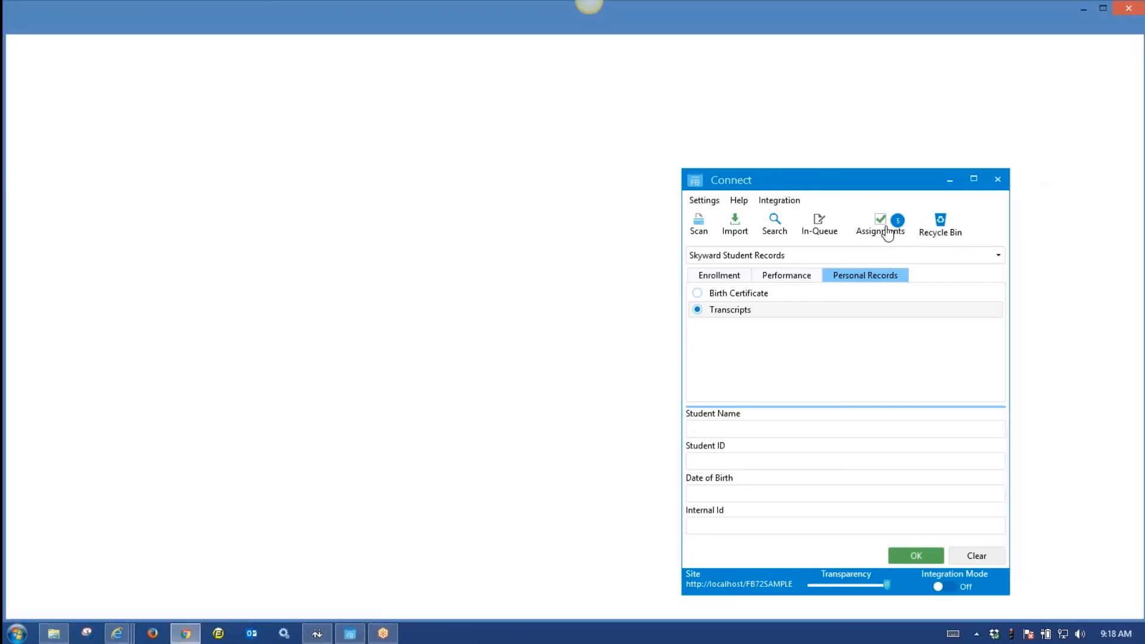